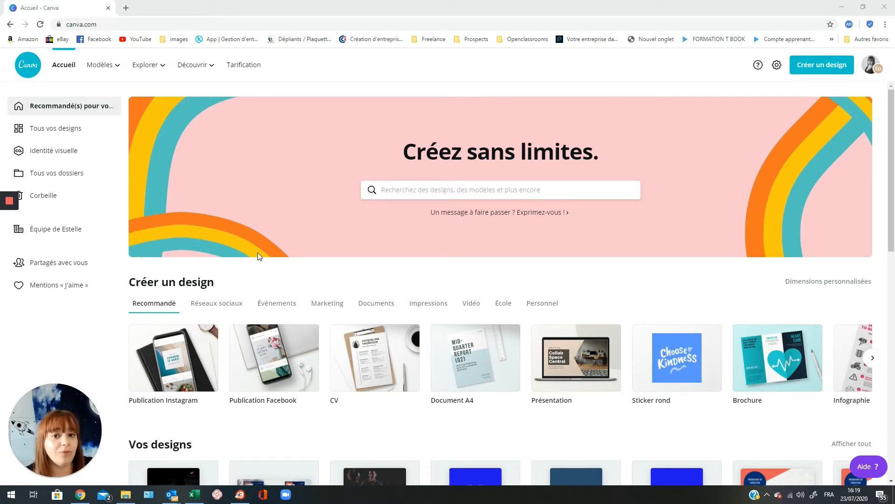
Step: Search the template library for "logo"
left_click(413, 188)
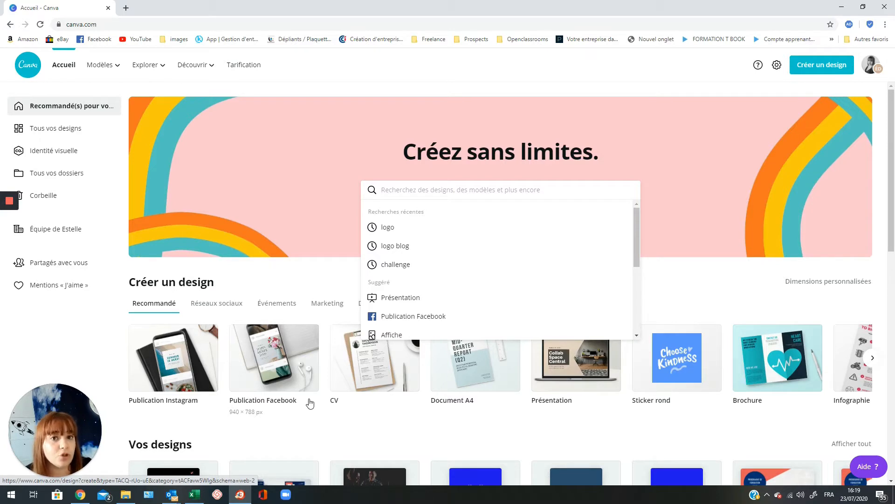
left_click(347, 69)
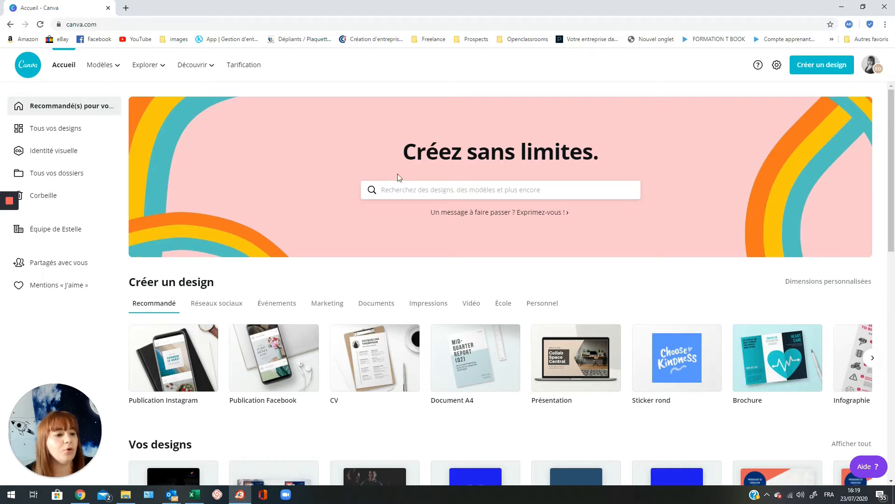
left_click(411, 188)
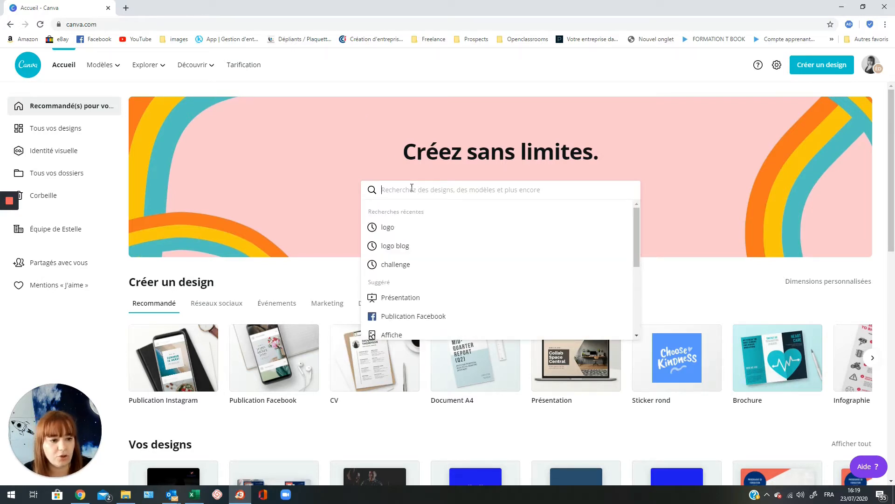
type("logo")
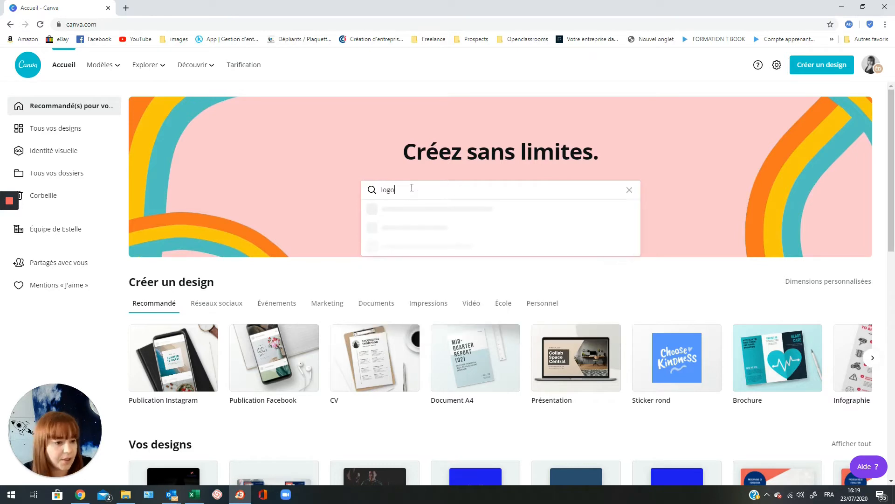
key("Return")
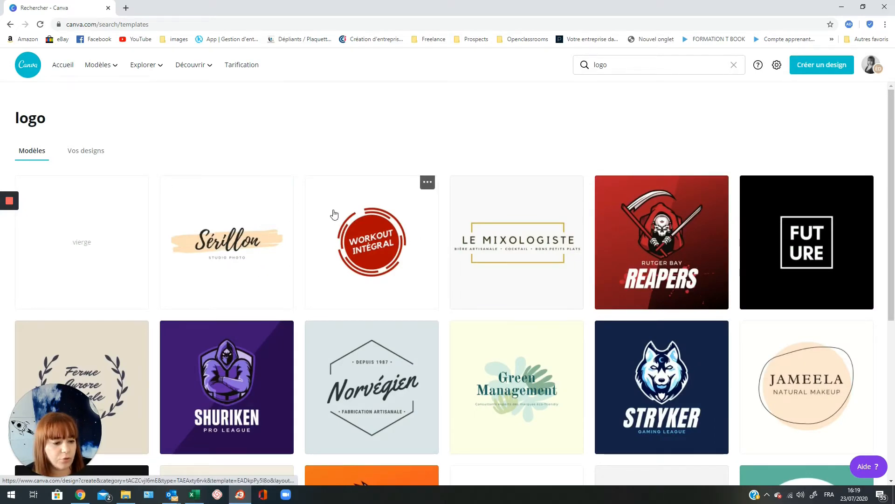
Step: Browse the logo templates and open the BanQio template with the globe pictogram for editing
scroll(230, 215, "down", 2)
scroll(230, 215, "down", 4)
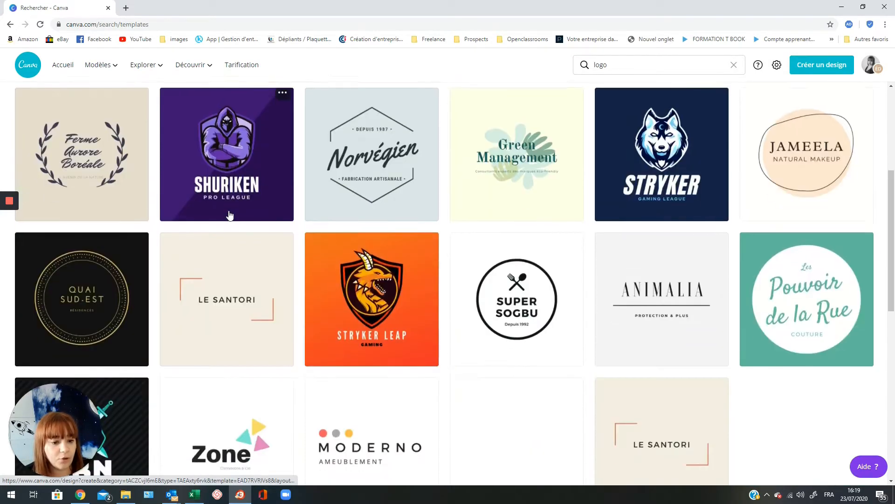
scroll(292, 227, "up", 6)
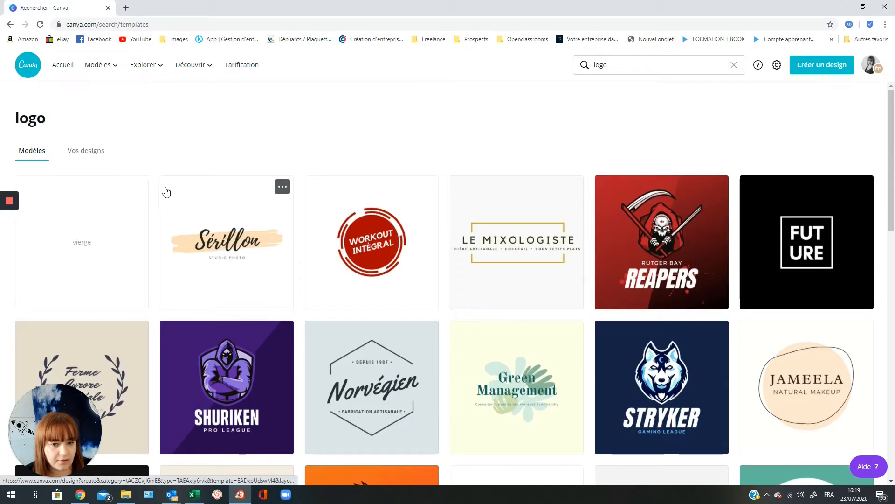
scroll(512, 269, "down", 2)
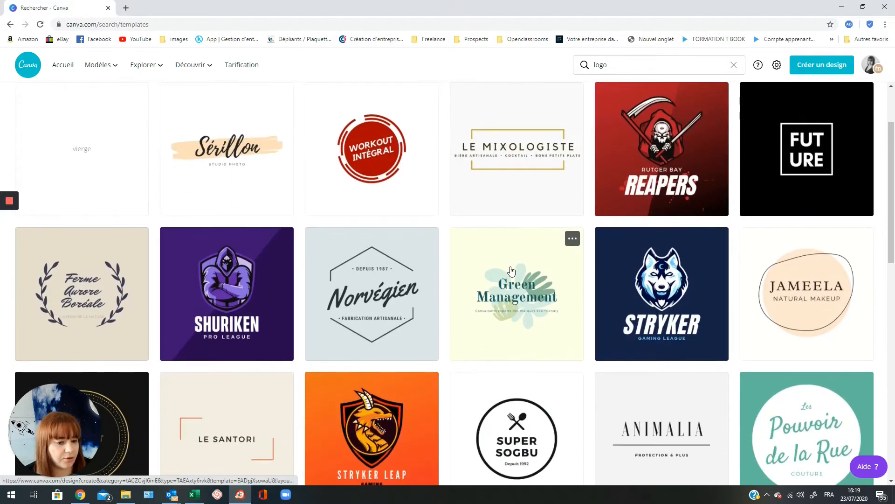
scroll(511, 271, "down", 1)
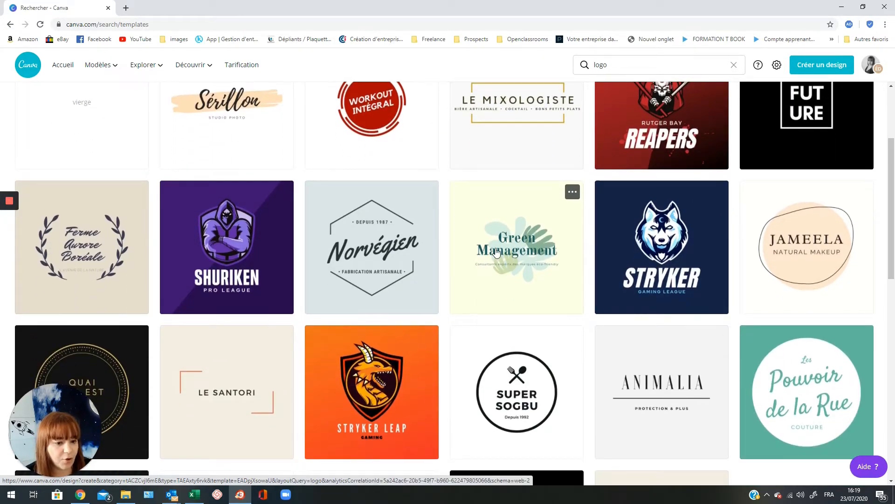
scroll(497, 252, "down", 3)
scroll(497, 252, "down", 8)
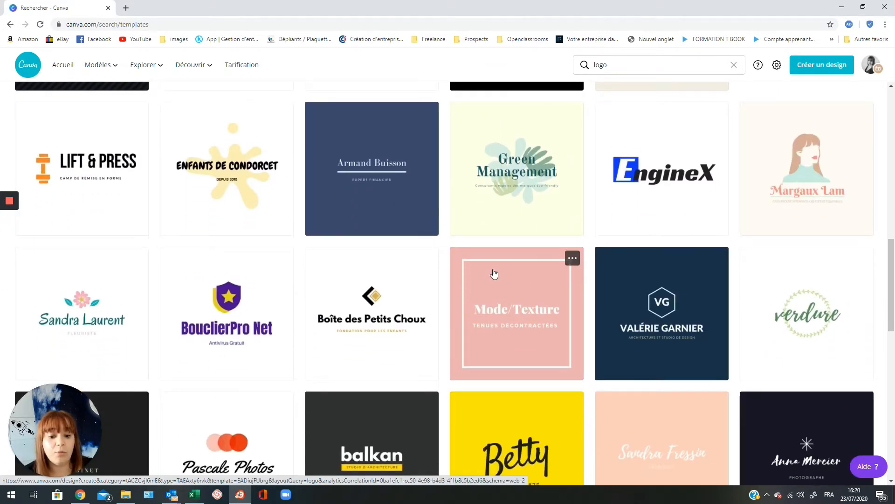
scroll(494, 275, "down", 3)
scroll(494, 274, "down", 3)
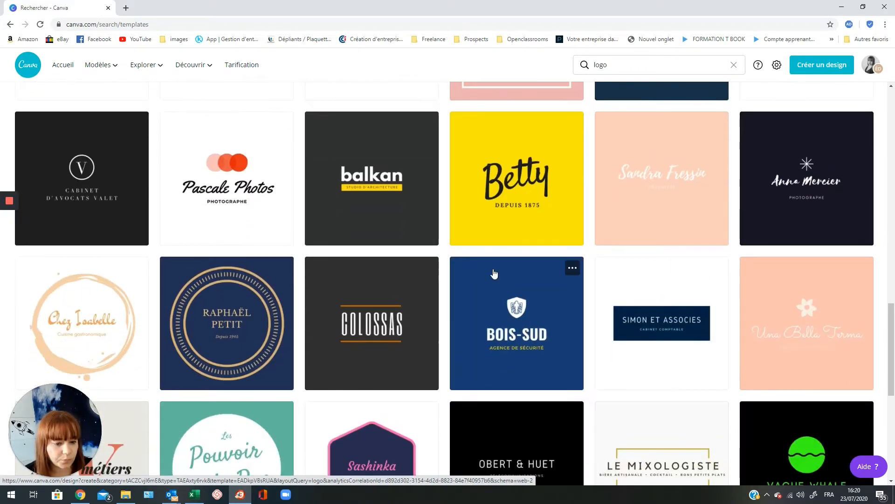
scroll(494, 274, "down", 4)
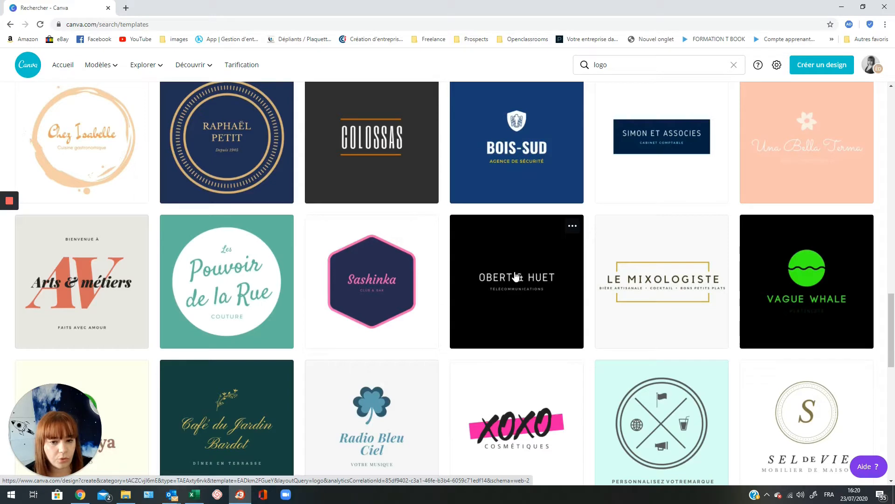
scroll(515, 276, "down", 3)
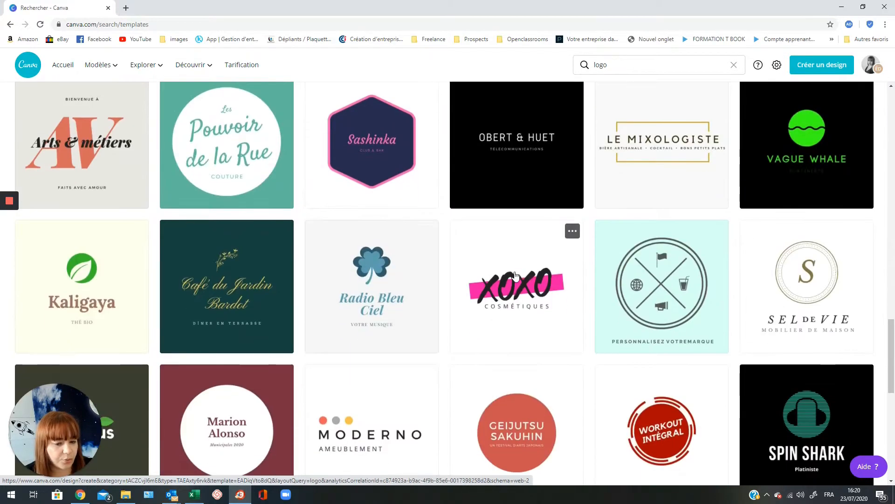
scroll(515, 276, "down", 2)
scroll(516, 277, "down", 5)
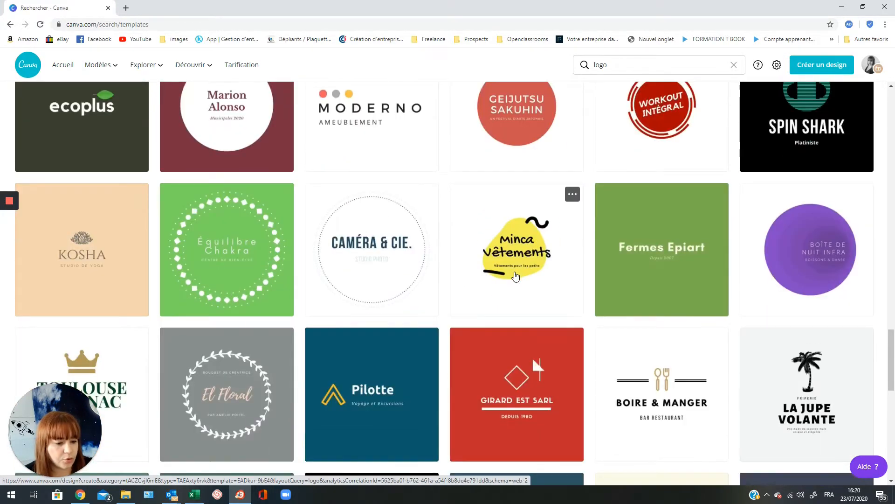
scroll(515, 276, "down", 3)
scroll(516, 276, "down", 10)
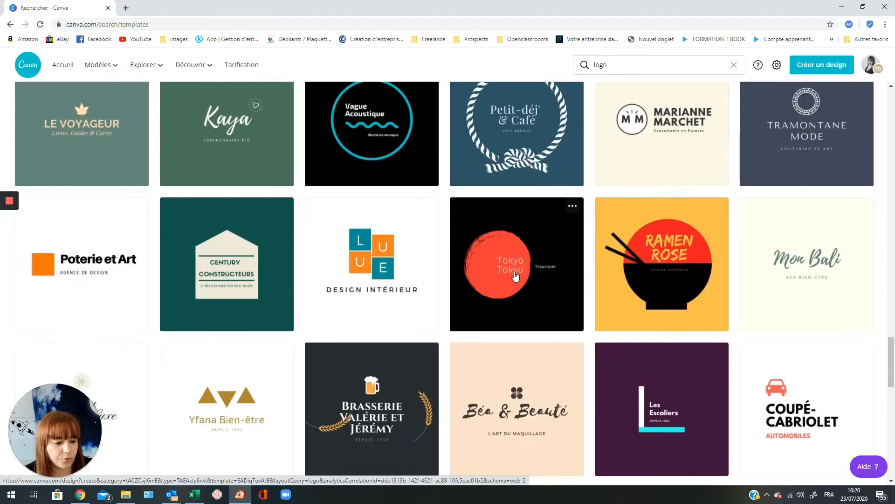
scroll(516, 276, "down", 9)
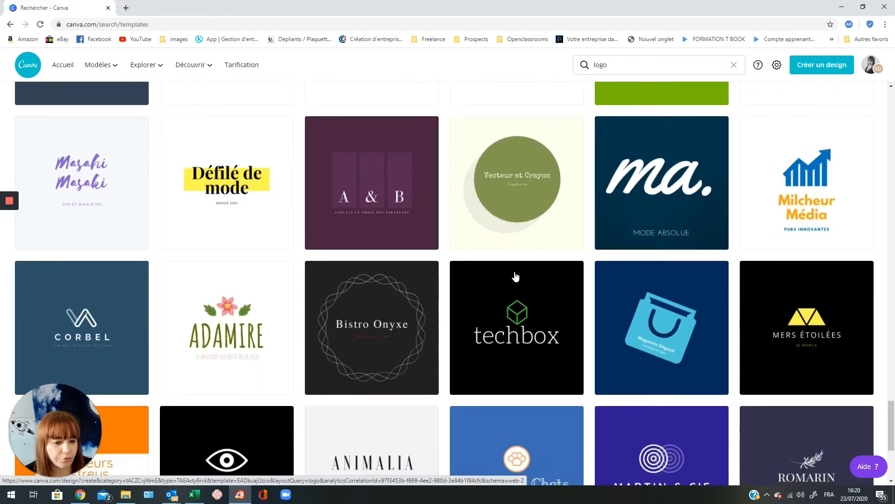
scroll(515, 277, "down", 3)
scroll(515, 277, "down", 6)
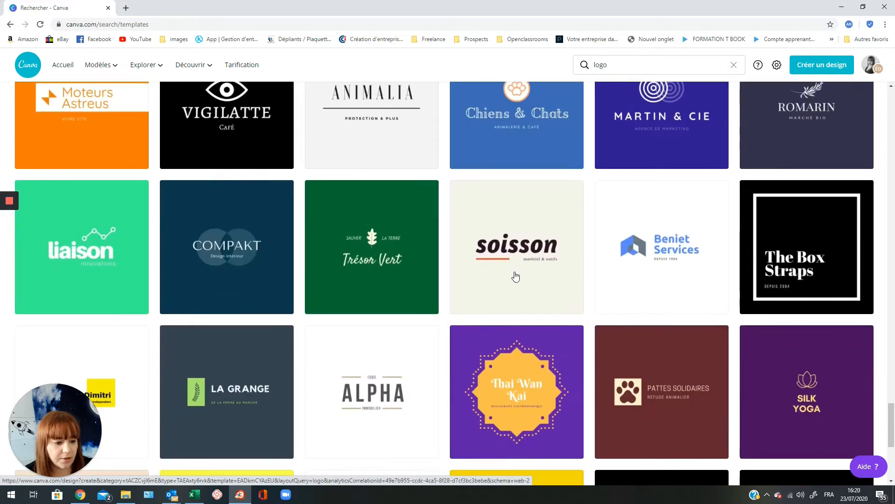
scroll(516, 277, "down", 11)
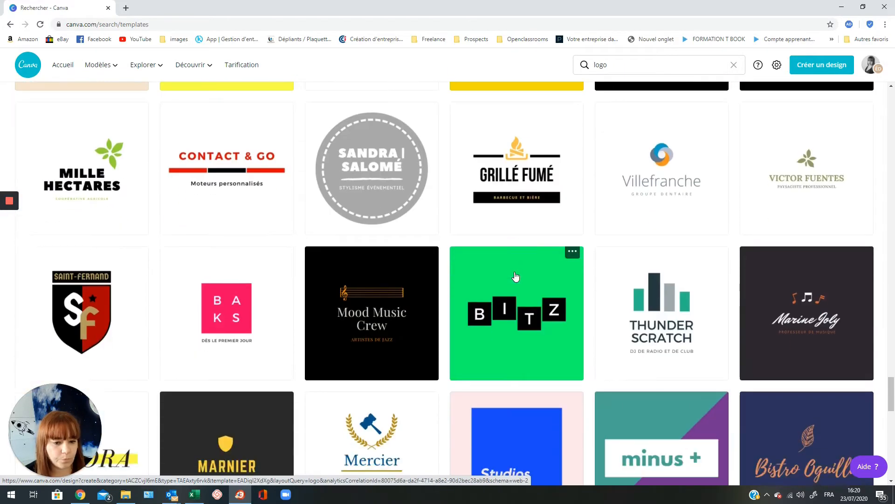
scroll(515, 277, "down", 20)
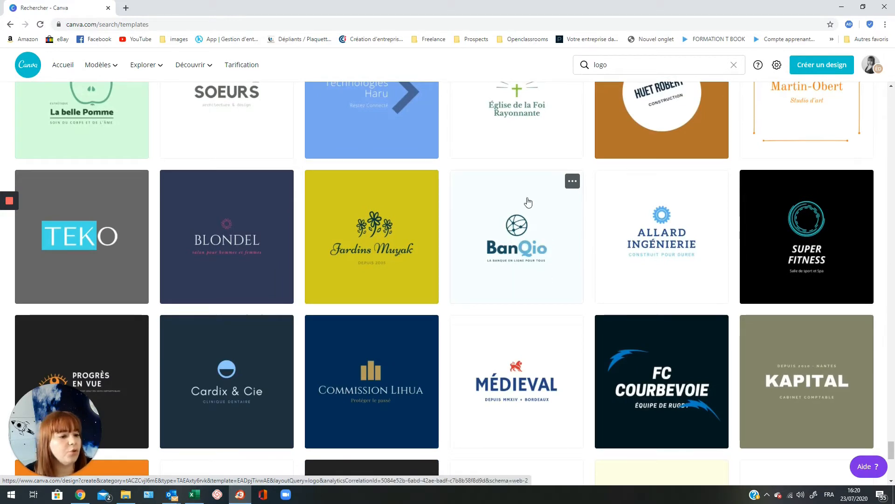
left_click(494, 231)
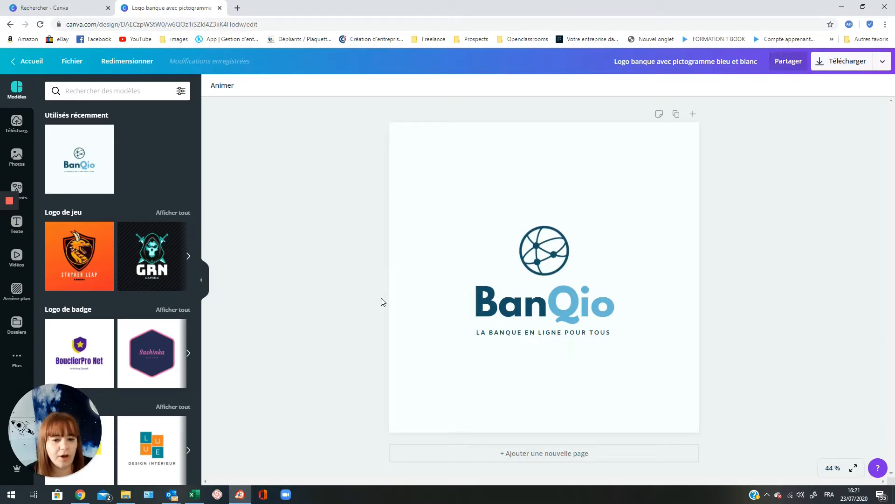
Step: Replace the BanQio name with "ANGELITE" and ungroup the logo's elements
double_click(519, 307)
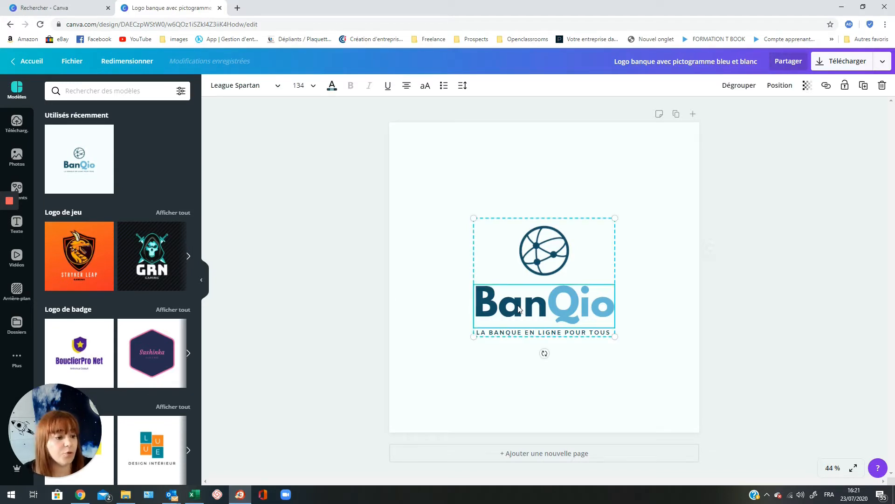
type("ANGELITE")
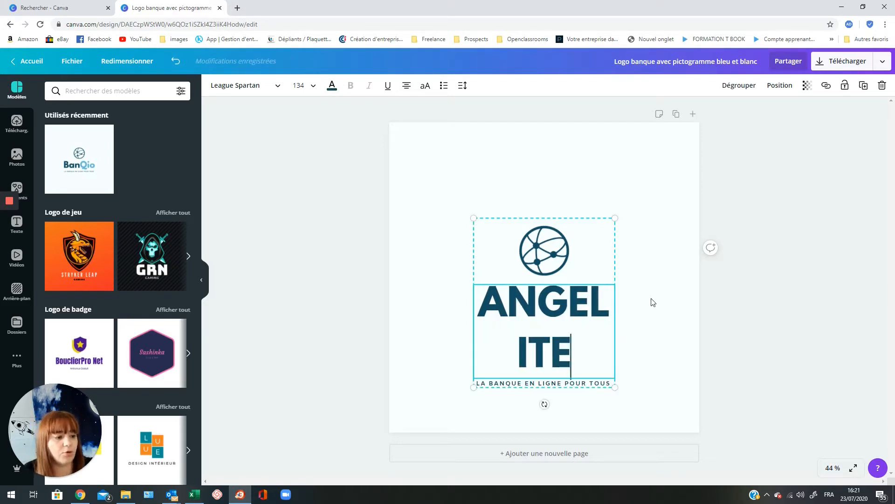
left_click(638, 301)
left_click(593, 295)
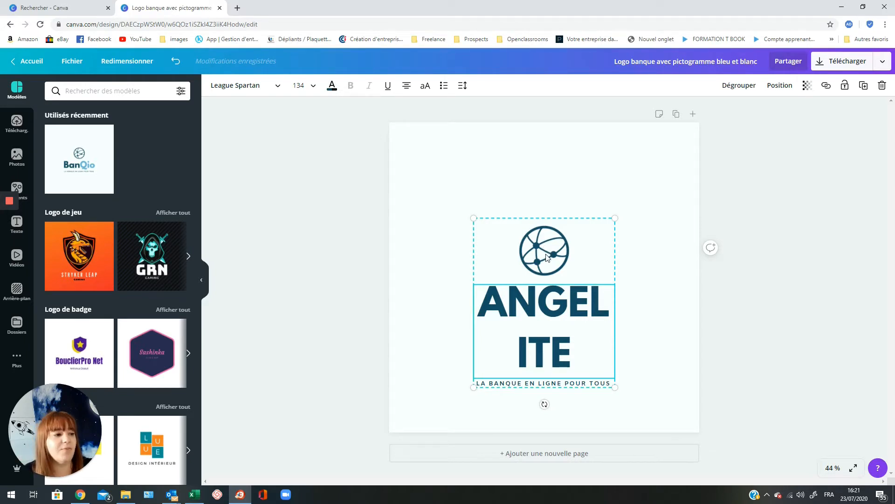
left_click(739, 87)
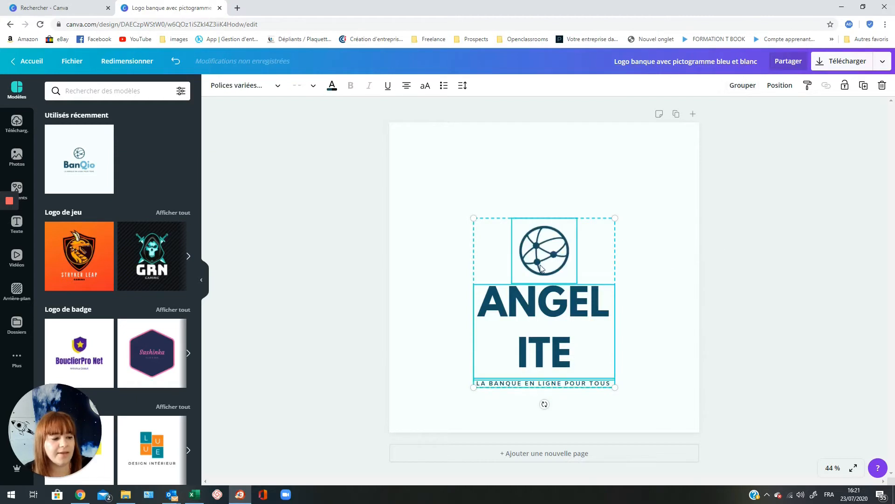
left_click(651, 253)
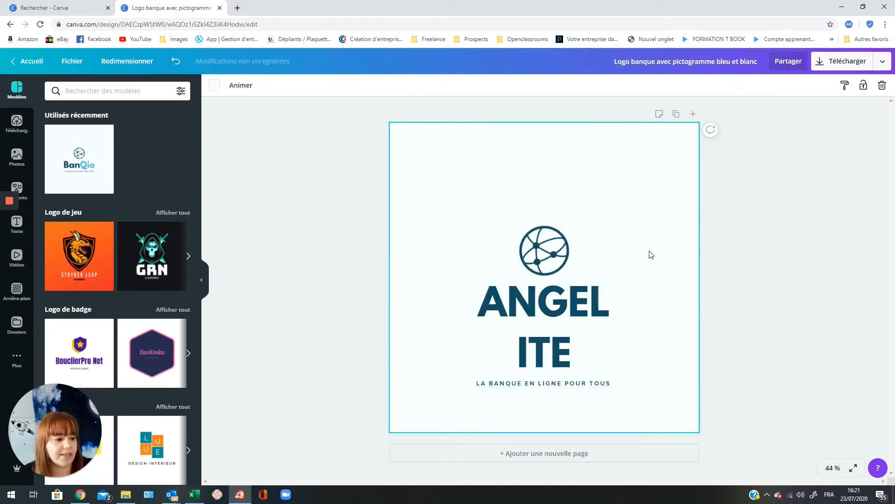
Step: Widen the ANGELITE text box so the name fits on one line, and centre it beneath the globe icon
left_click(553, 333)
left_click_drag(616, 329, 596, 301)
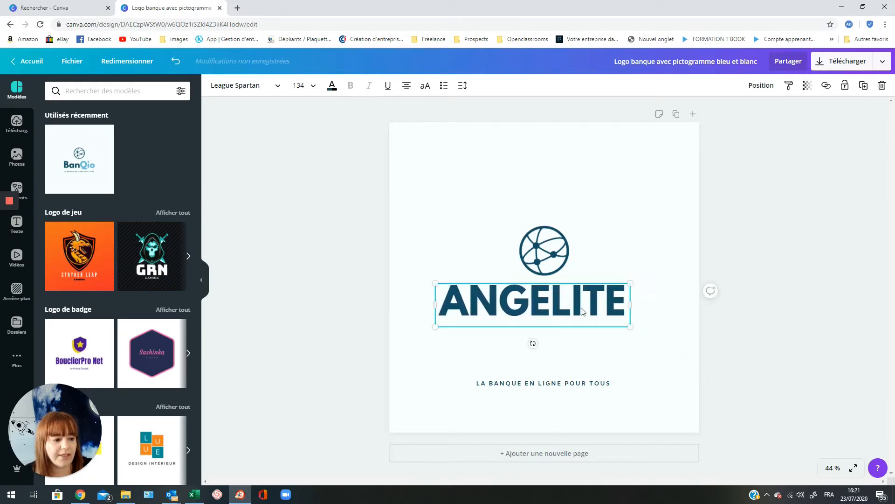
left_click_drag(525, 305, 537, 305)
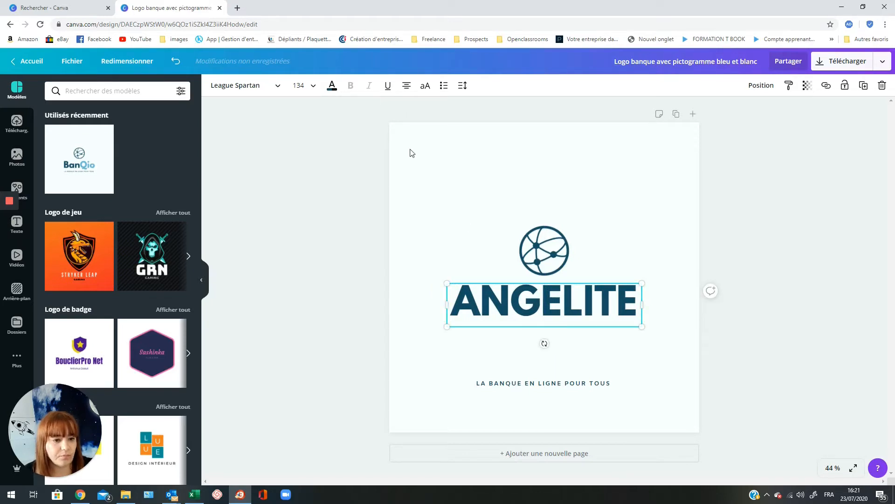
Step: Set the ANGELITE text's font to Nasalization and move the text slightly up and to the left beneath the globe
left_click(248, 89)
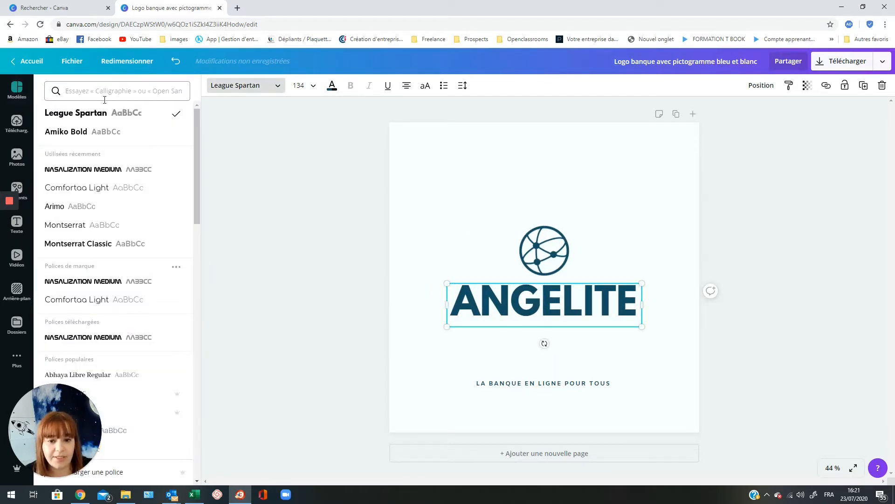
left_click(107, 170)
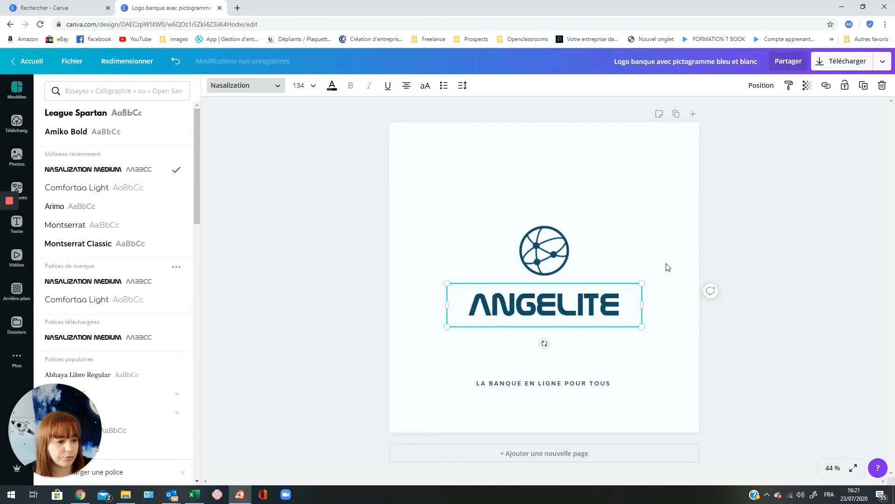
left_click(622, 313)
left_click_drag(614, 304, 584, 292)
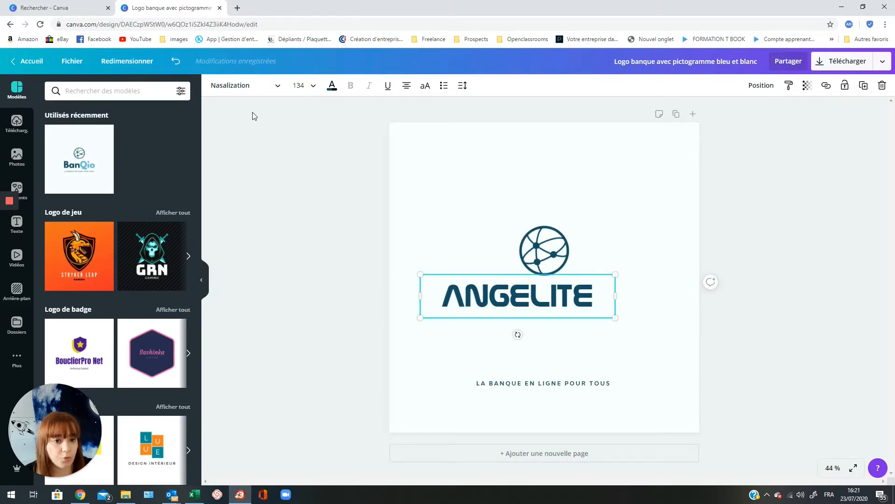
Step: Try the Comfortaa Light font on the ANGELITE text, and switch it back to Nasalization
left_click(246, 88)
left_click(120, 189)
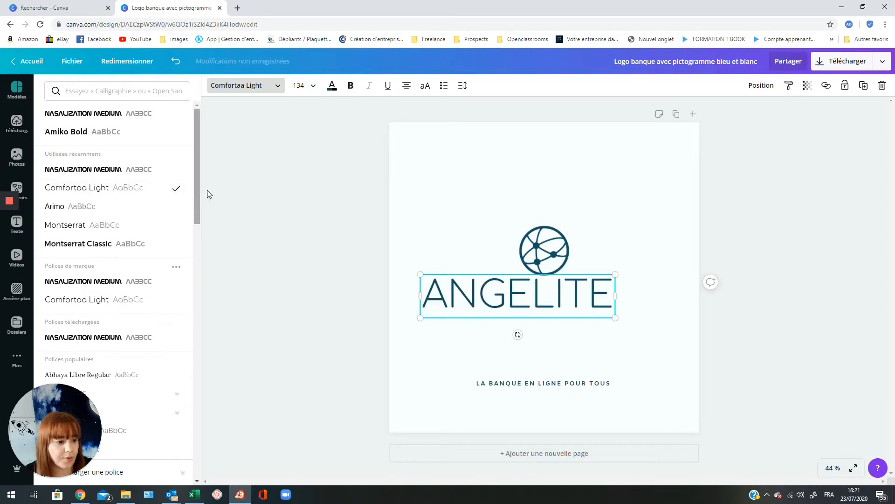
left_click(121, 172)
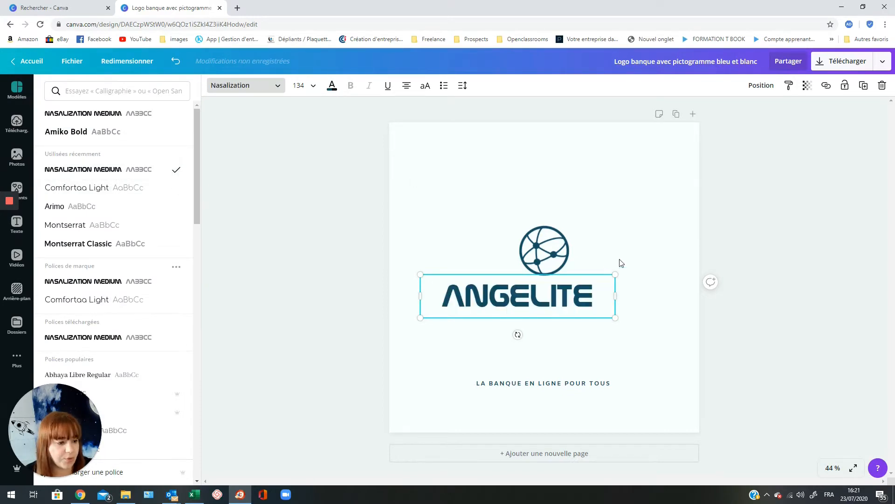
Step: Undo the last five font and position changes made to the ANGELITE text
left_click(176, 62)
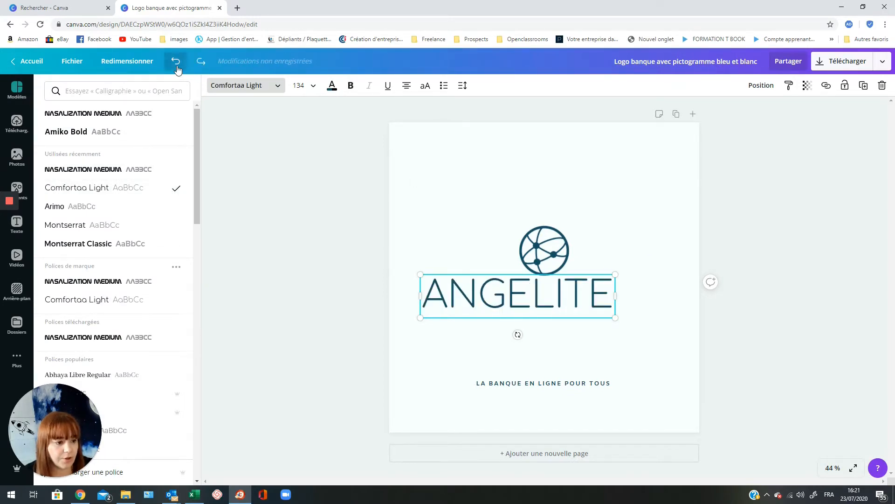
left_click(176, 62)
left_click(176, 62)
left_click(176, 62)
left_click(176, 62)
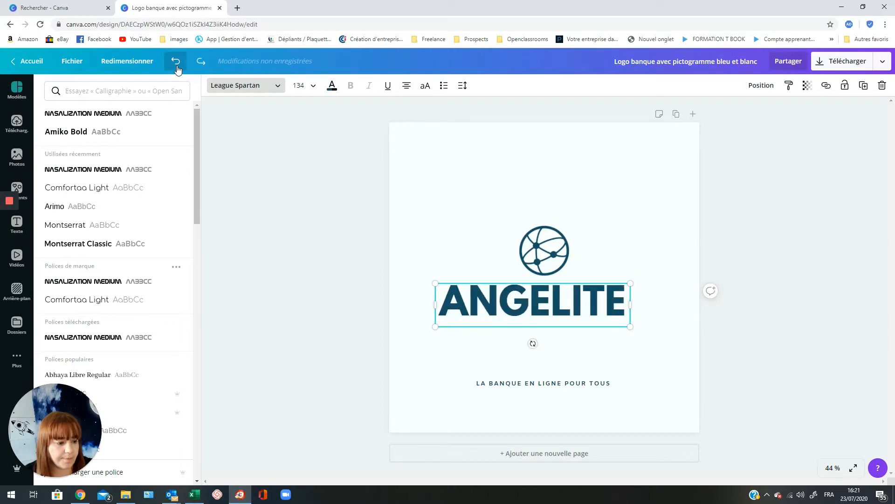
Step: Redo three of the undone changes to restore the Nasalization font and the shifted position of the ANGELITE text
left_click(201, 61)
left_click(201, 62)
left_click(201, 61)
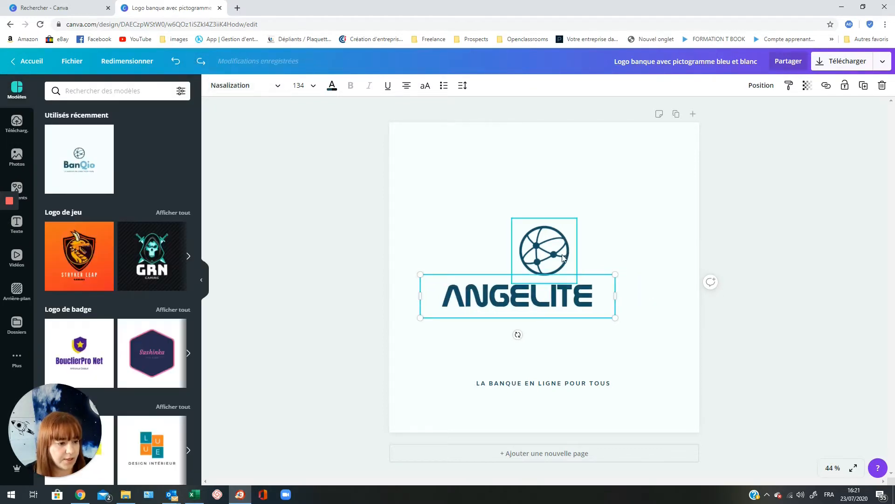
Step: Recolour the ANGELITE text coral from the angelite brand colours and centre it horizontally on the page
double_click(515, 297)
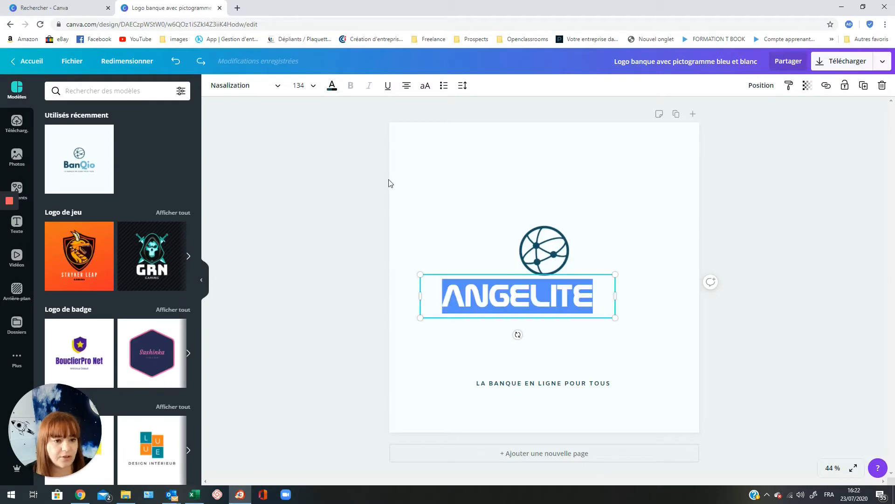
left_click(332, 86)
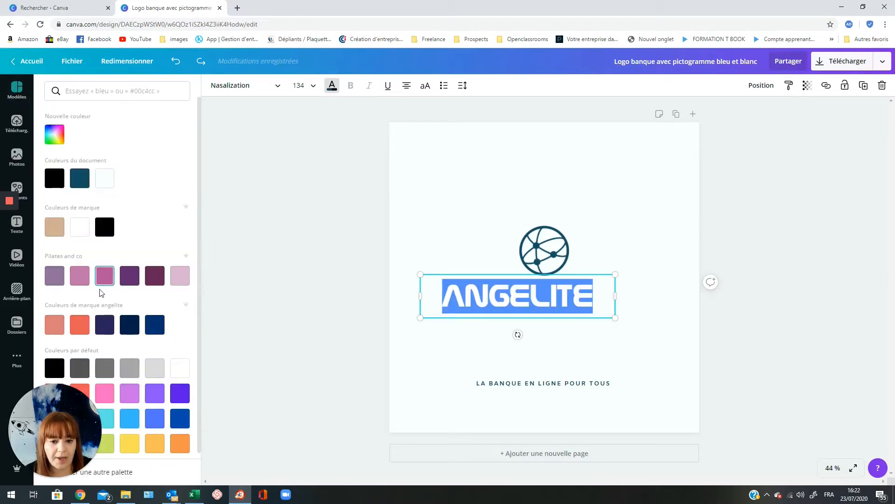
left_click(80, 325)
left_click(601, 259)
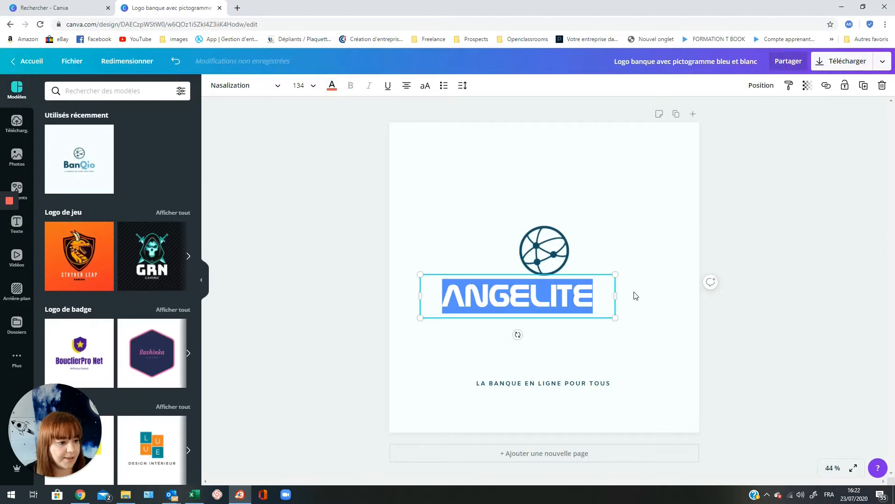
left_click(588, 294)
mouse_move(590, 293)
left_mouse_down()
mouse_move(605, 299)
mouse_move(596, 298)
left_mouse_up()
Step: Recolour the globe the darkest navy from the angelite brand colours and move it so it overlaps the end of the ANGELITE text
left_click_drag(551, 249, 556, 251)
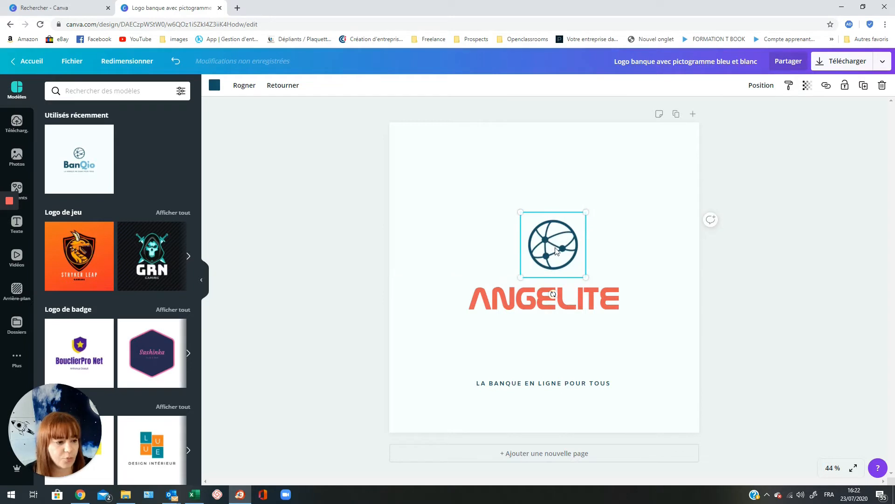
left_click(215, 85)
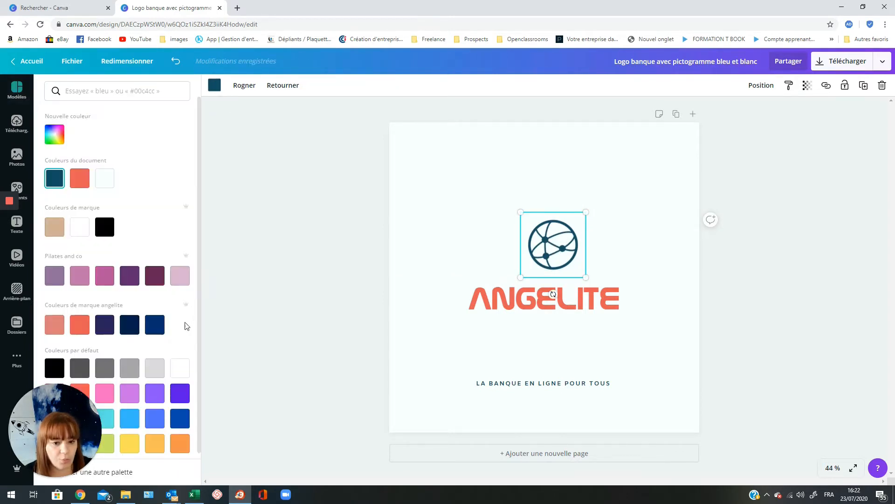
left_click(154, 325)
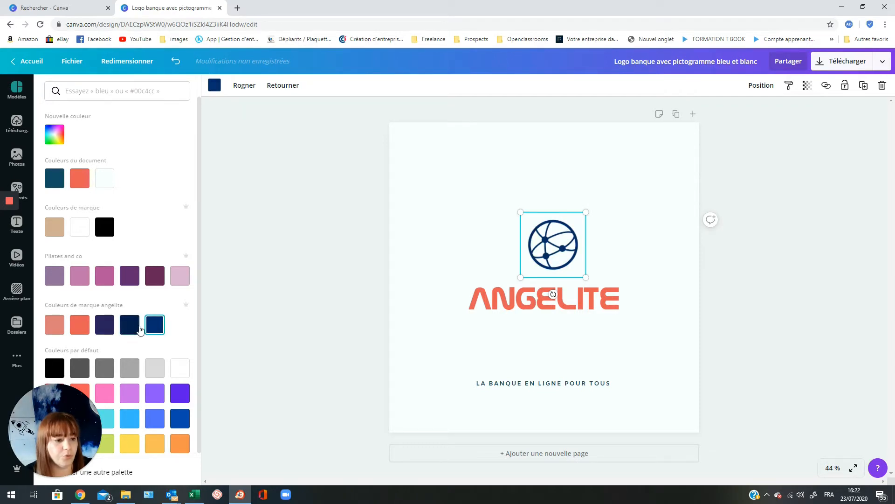
left_click(139, 329)
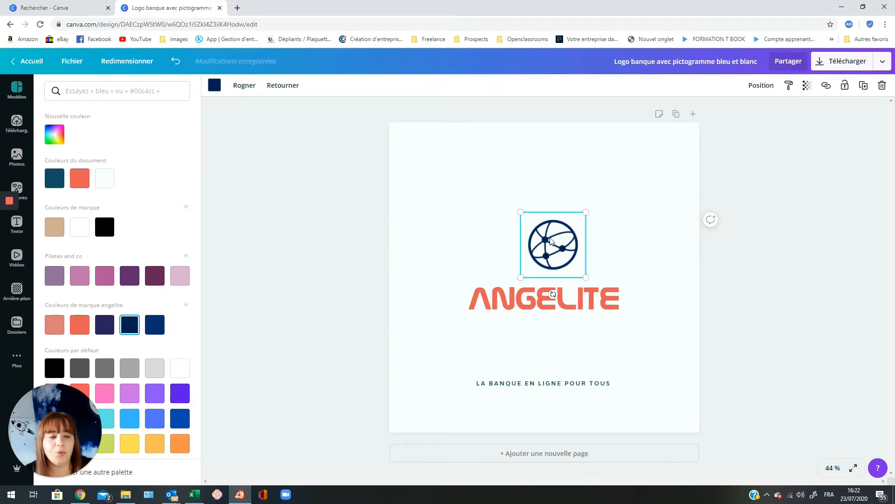
left_click_drag(551, 241, 583, 263)
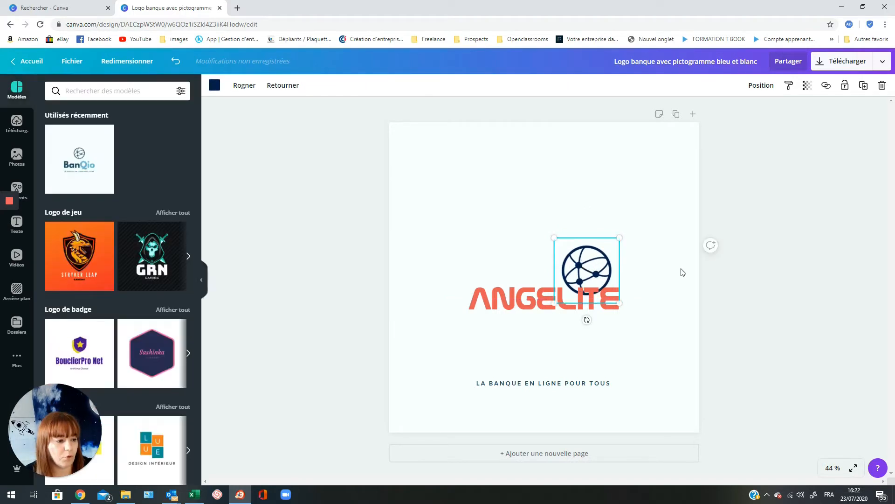
Step: Replace the tagline text with ET SI ENTREPRENDRE DEVENAIT UN JEU D'ENFANTS
left_click(578, 355)
double_click(574, 387)
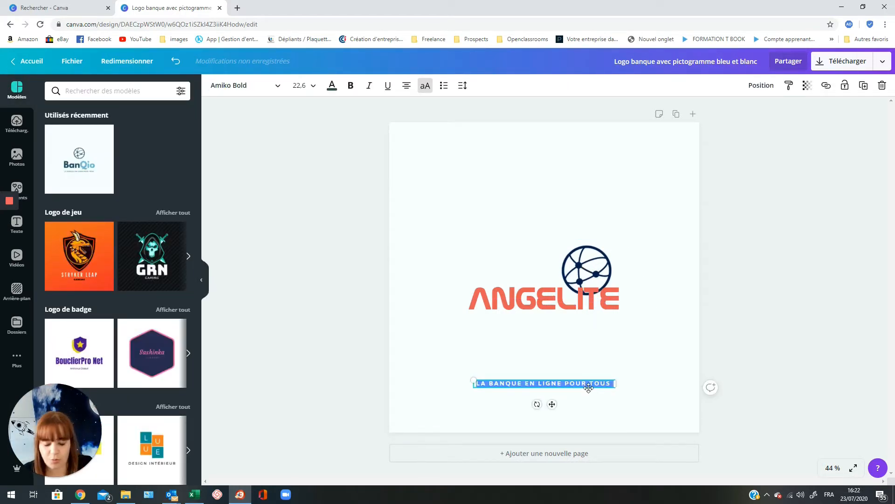
type("ET SI ENTREPRENDRE")
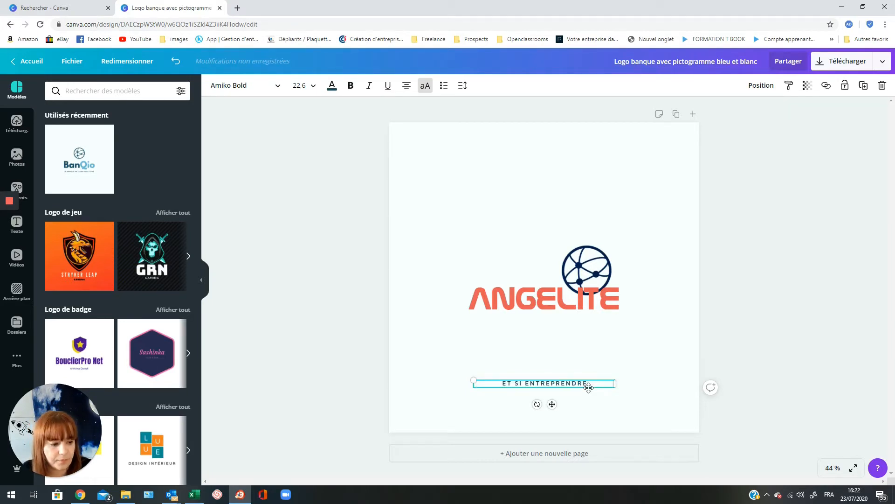
type("DEVENAIT UN JEU")
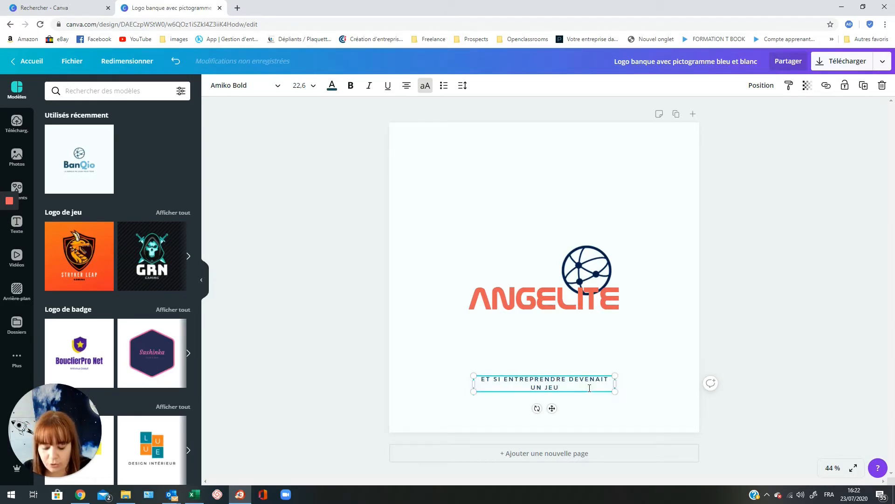
type(" D'ENFANTS")
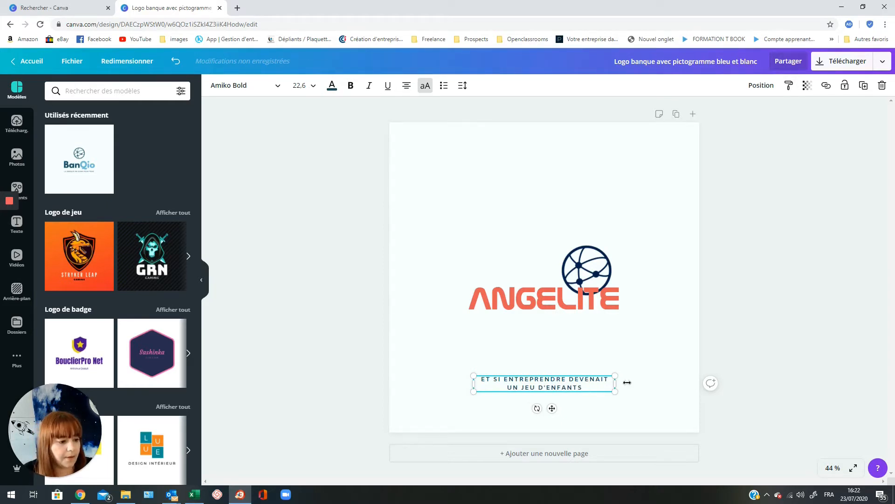
Step: Try the Comfortaa Light font on the whole tagline
triple_click(564, 384)
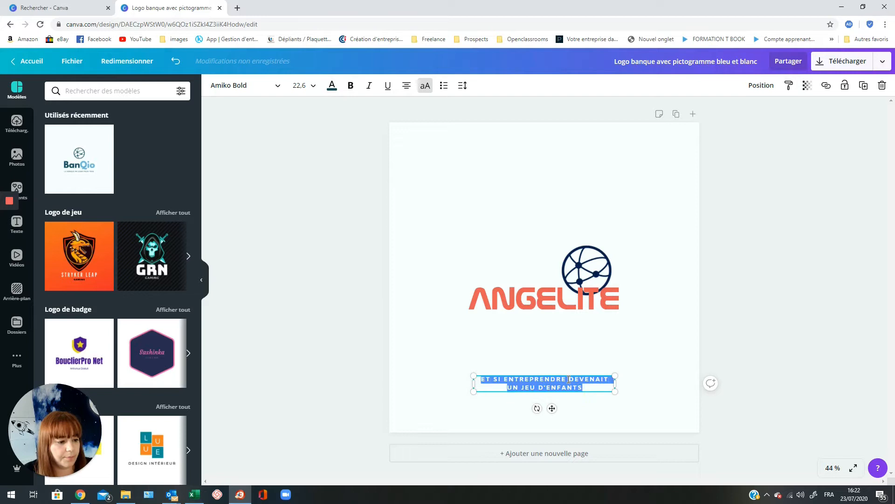
left_click(240, 87)
left_click(132, 187)
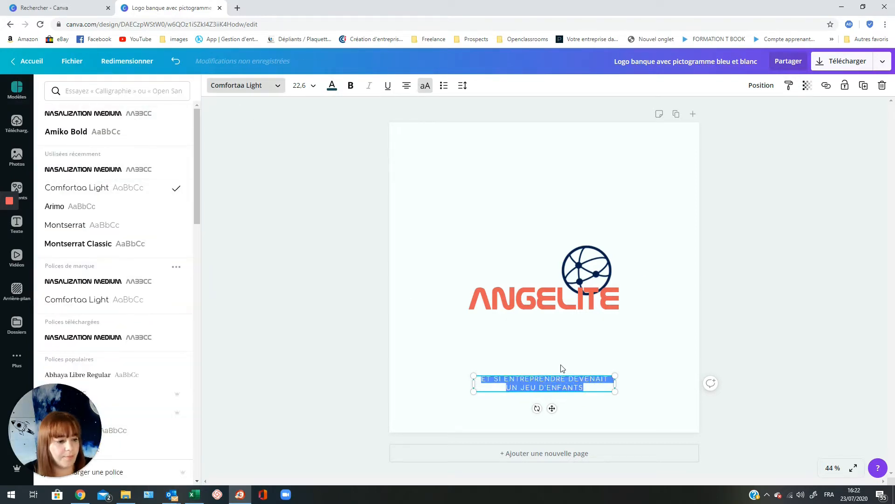
left_click(584, 364)
left_click(627, 358)
Step: Search the fonts for "playlis" and set the tagline's font to Playlist Script
left_click(567, 381)
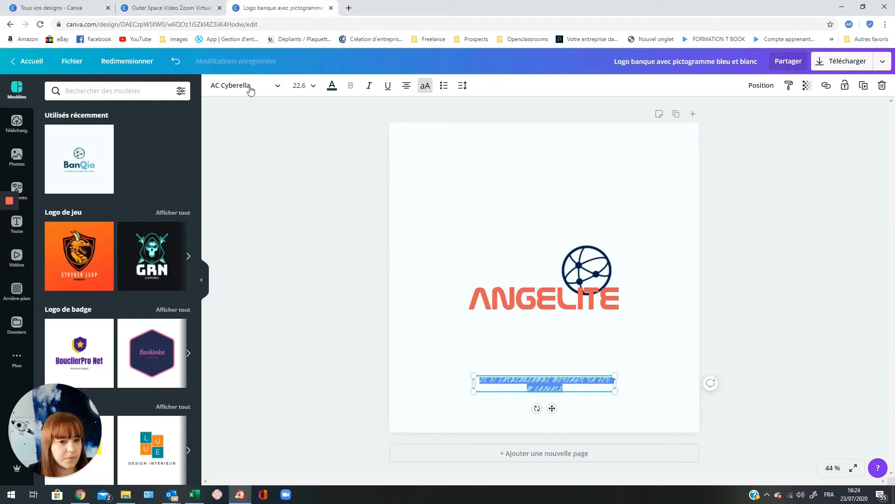
left_click(250, 90)
double_click(100, 91)
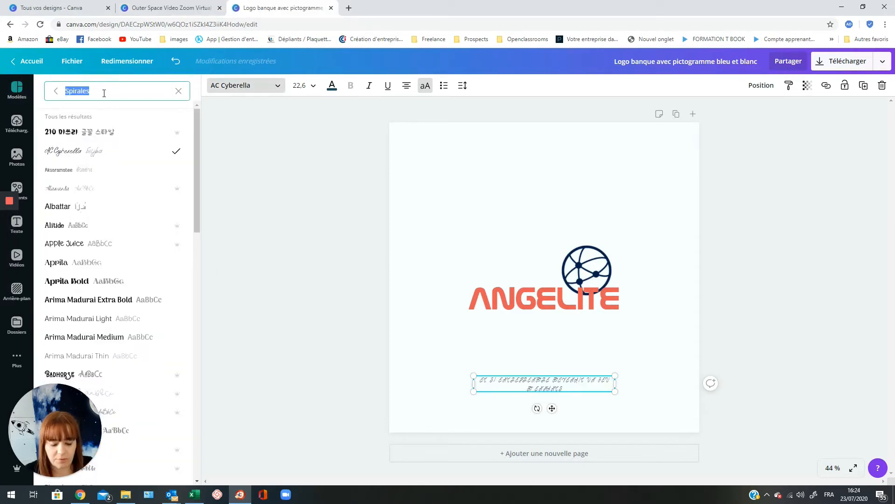
type("playl")
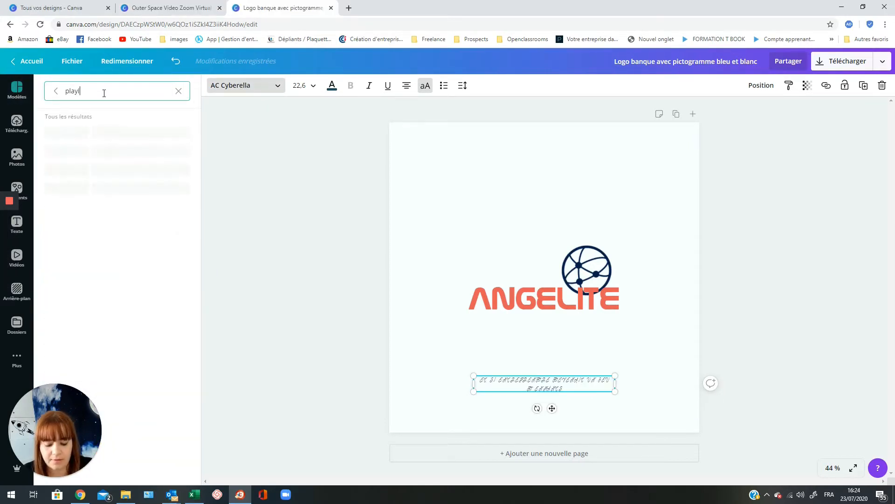
type("is")
left_click(90, 132)
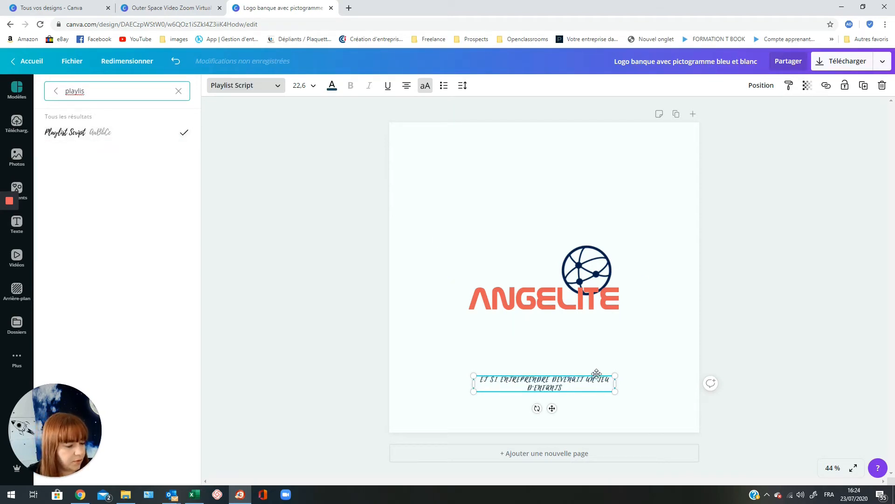
Step: Move the tagline up directly beneath the ANGELITE text, with UN JEU D'ENFANTS on its second line
left_click_drag(597, 373, 595, 323)
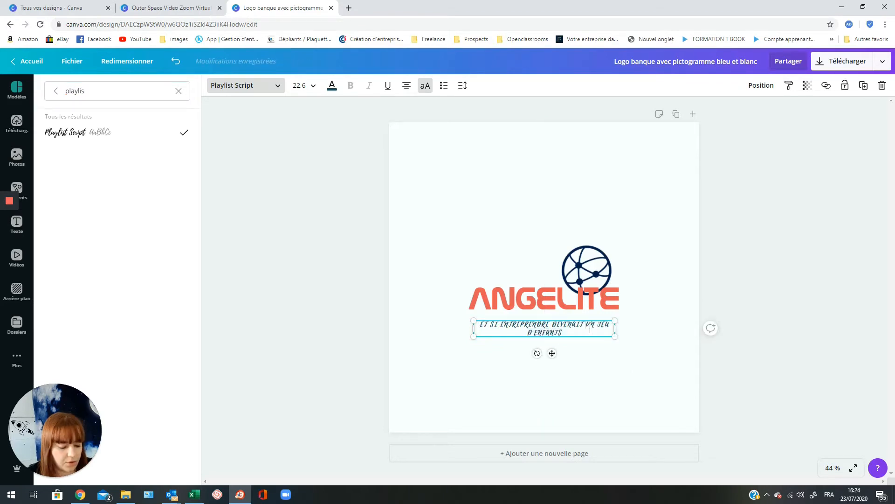
left_click(682, 338)
left_click(607, 377)
left_click_drag(570, 329, 575, 328)
left_click(664, 357)
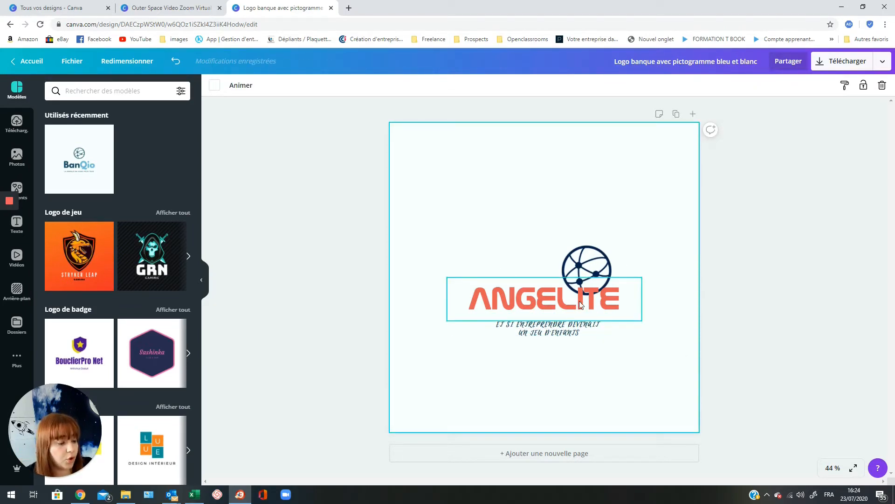
Step: Fine-tune the globe's position over the end of the ANGELITE text, nudging it slightly upward
left_click_drag(604, 265, 607, 267)
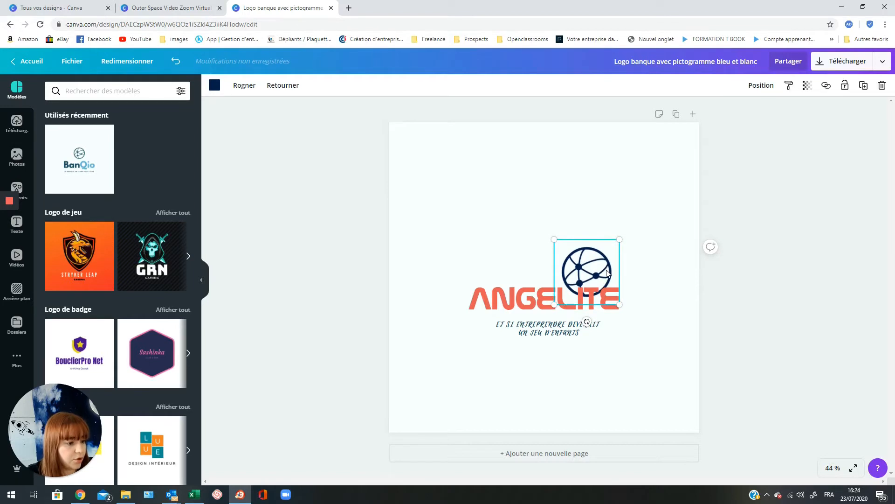
key("Up")
key("Up")
key("Up")
key("Up")
key("Up")
key("Up")
key("Up")
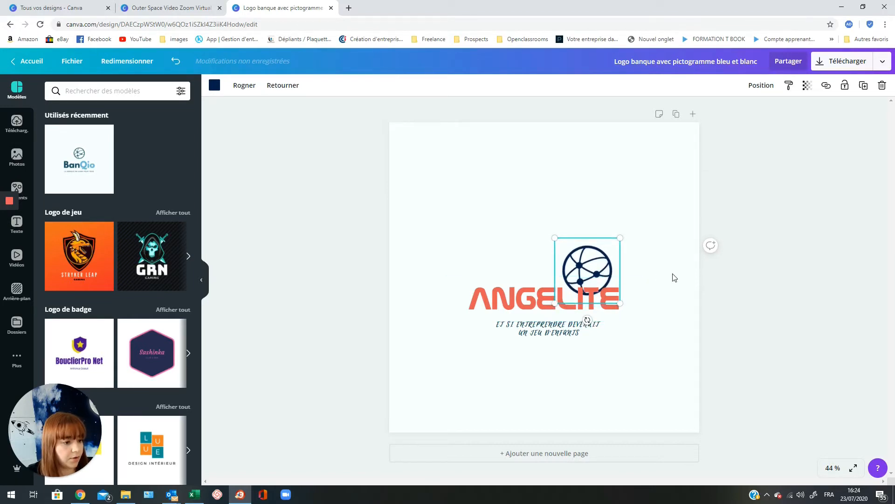
left_click(669, 320)
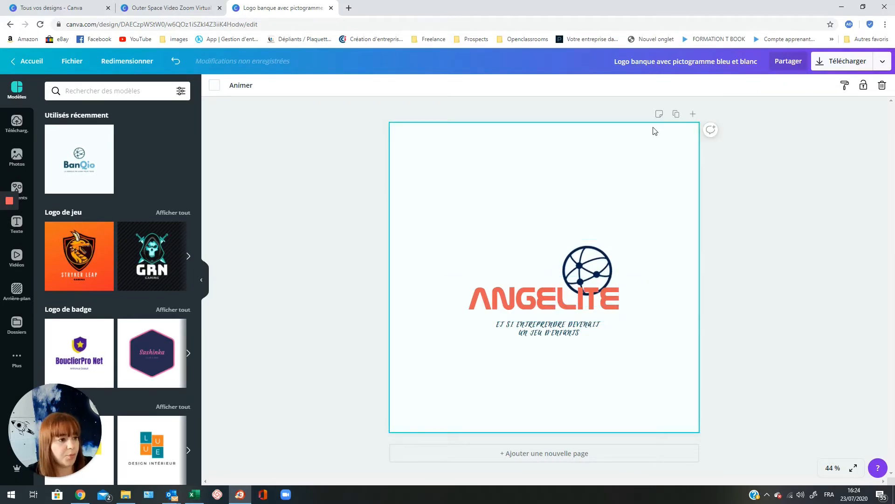
Step: Duplicate the logo page and set the copy's background to the coral document colour
left_click(676, 114)
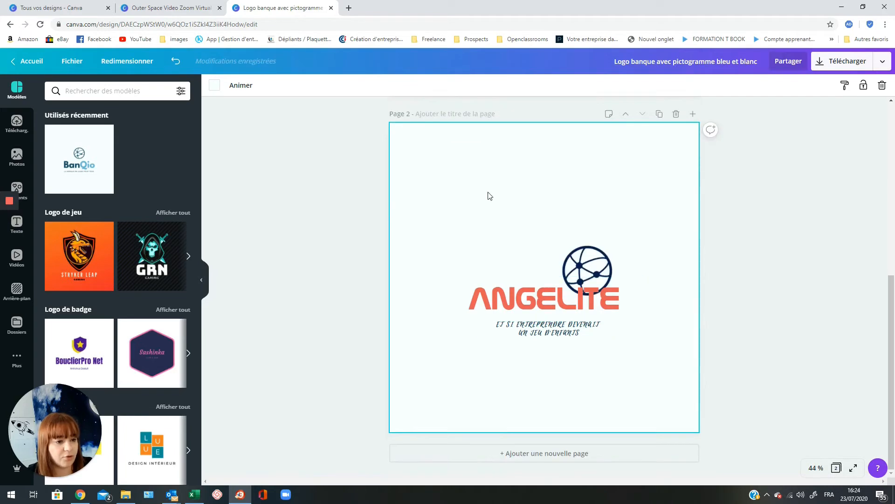
left_click(215, 85)
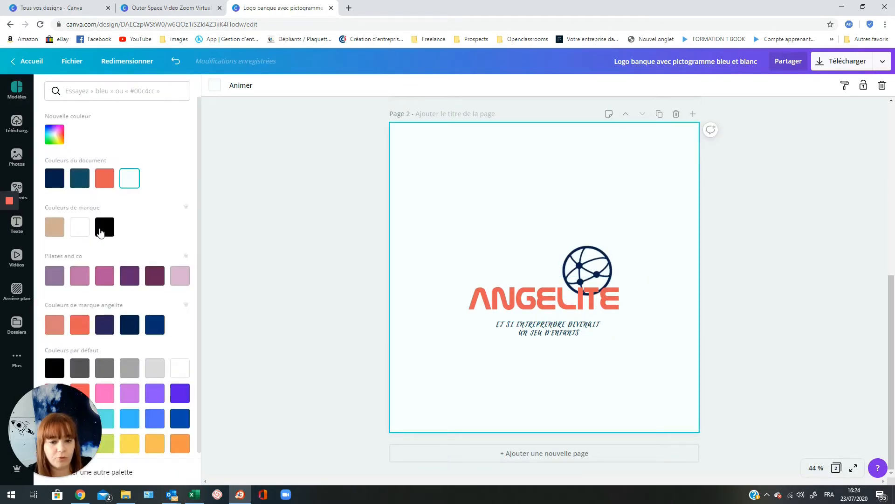
left_click(105, 178)
Step: Recolour the ANGELITE text on page 2 with the off-white document colour
left_click(523, 296)
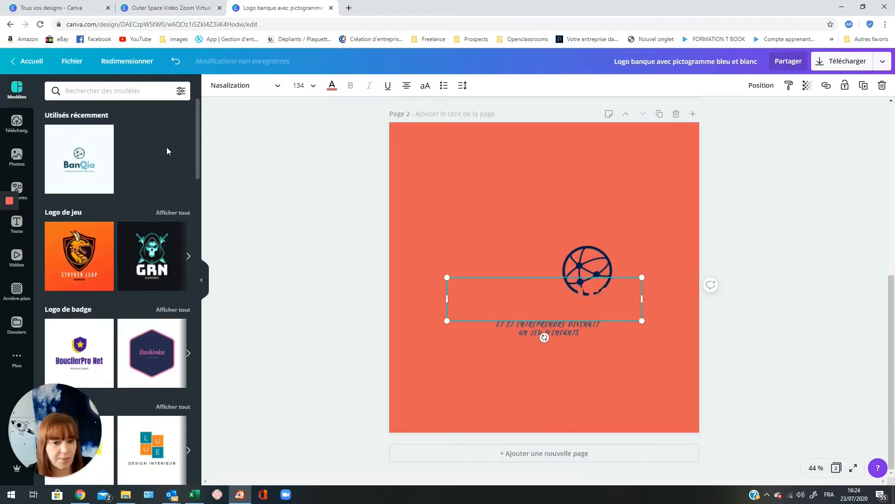
left_click(332, 85)
left_click(129, 178)
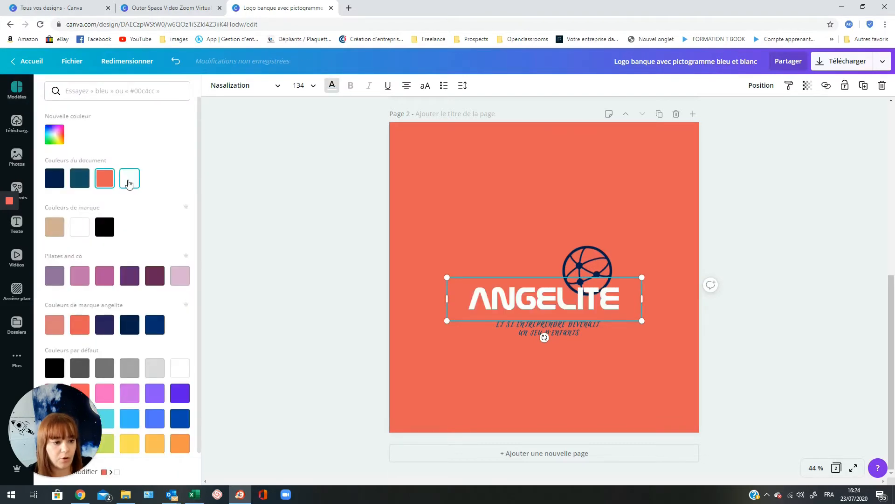
Step: Recolour the whole tagline on page 2 with the off-white document colour, undoing any accidental text deletion
left_click(556, 339)
triple_click(555, 331)
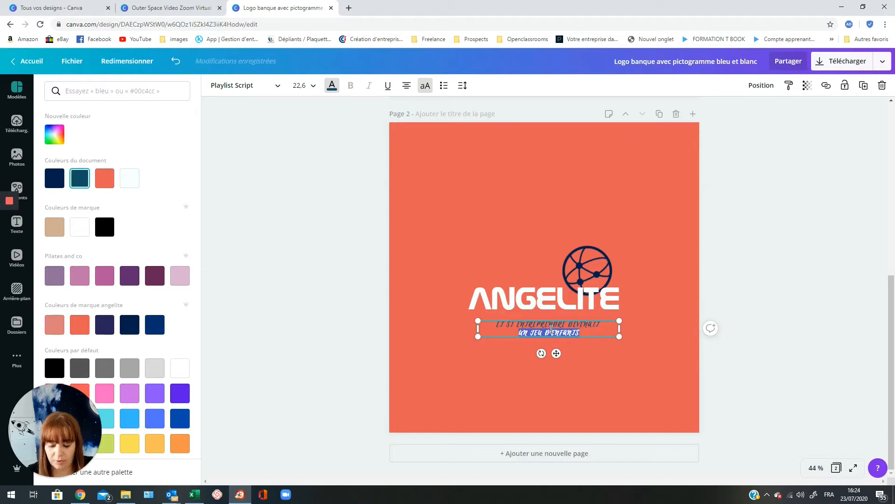
key("BackSpace")
key("ctrl+z")
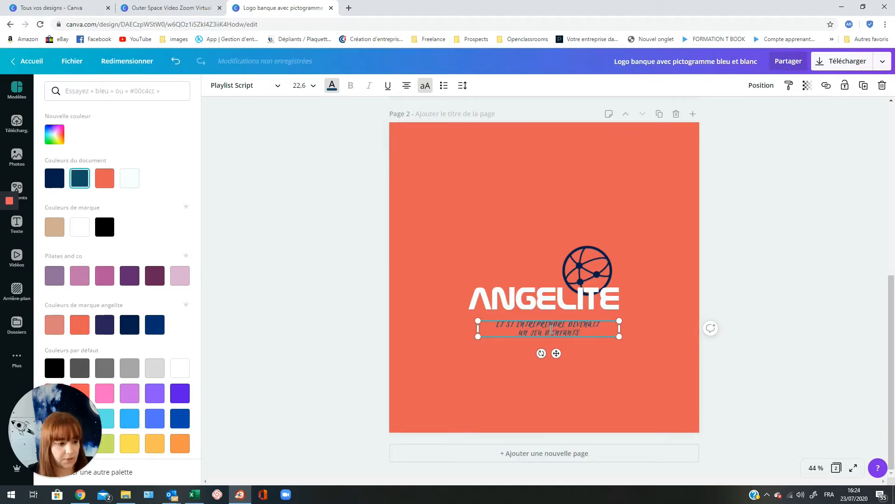
left_click(326, 89)
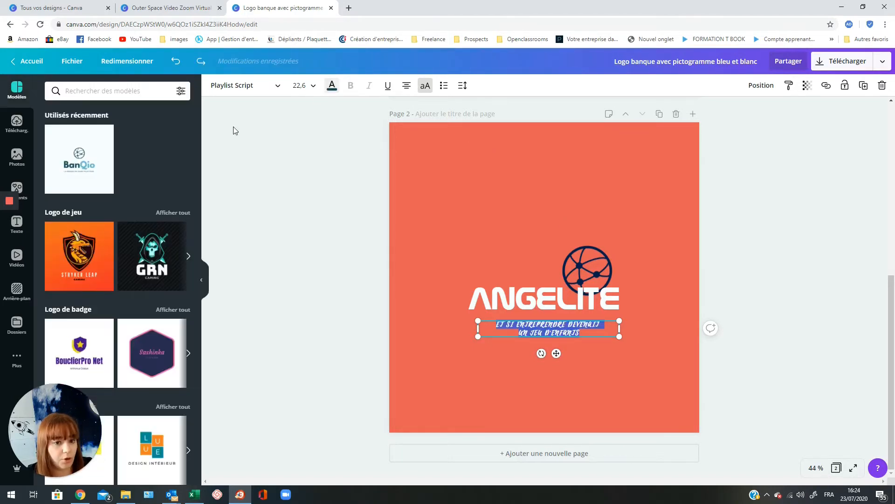
left_click(332, 86)
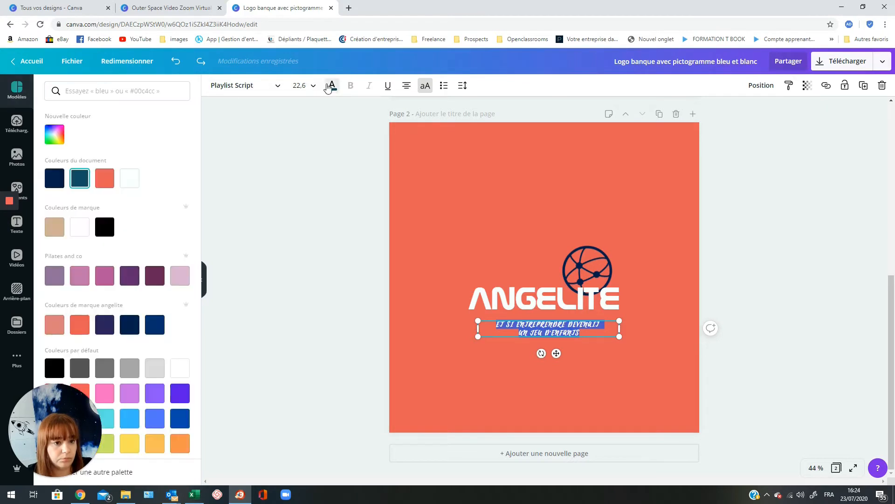
left_click(134, 177)
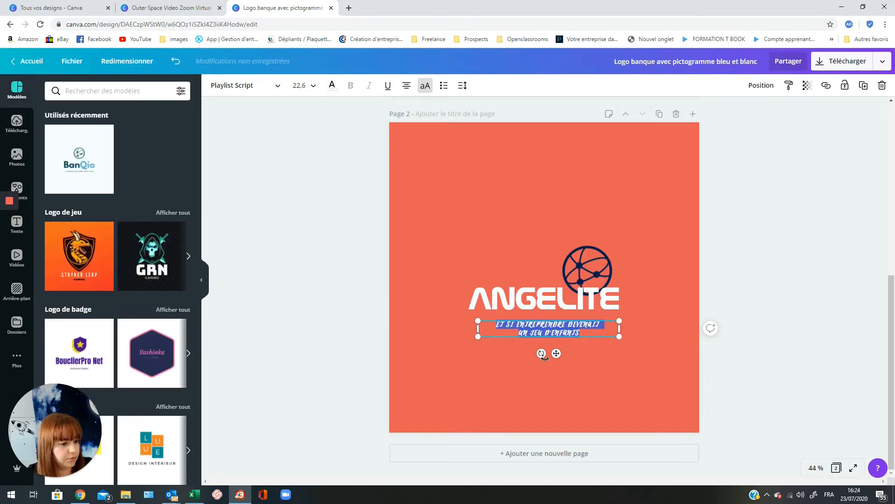
left_click(605, 367)
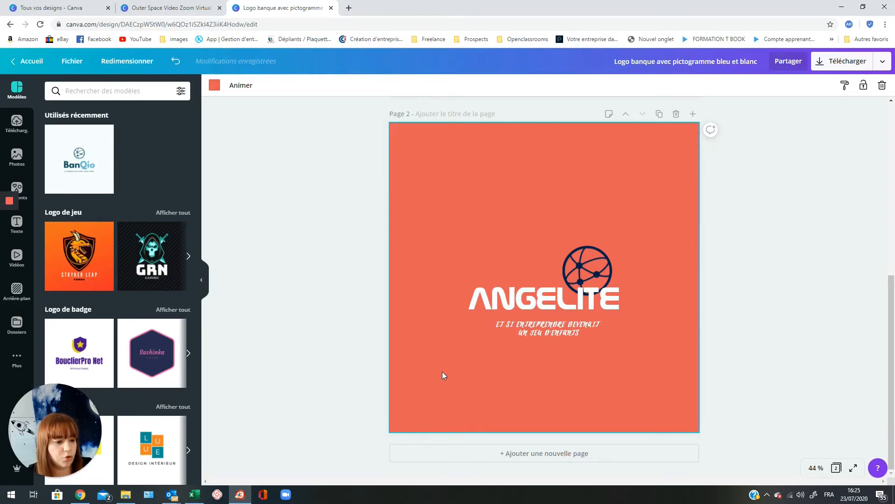
scroll(659, 249, "up", 5)
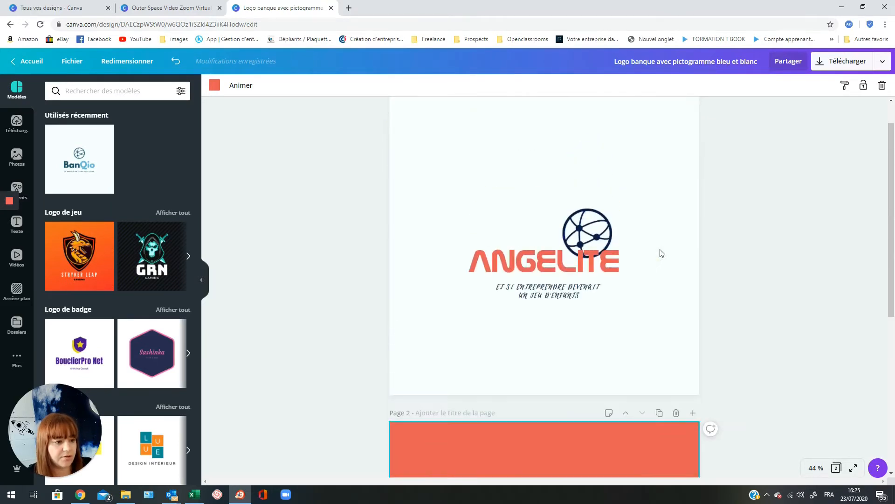
scroll(659, 249, "down", 5)
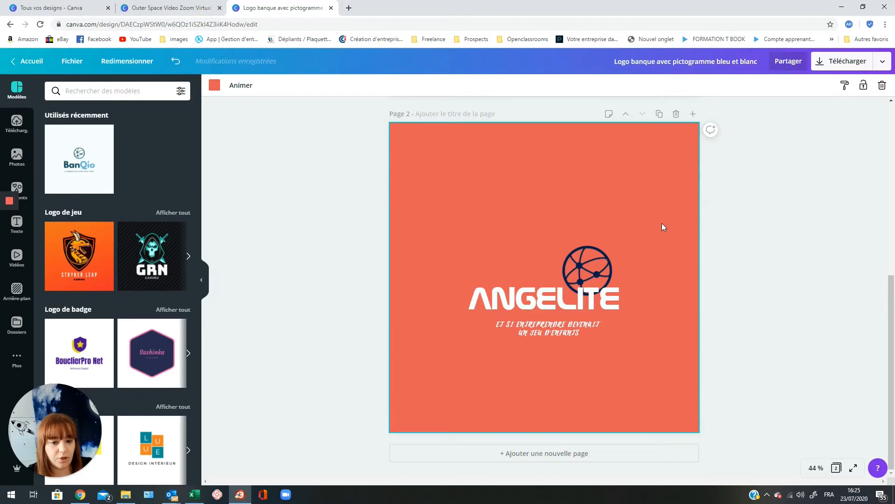
Step: Duplicate page 2 and replace the copy's content with the round orange "Chez Isabella" template from the food and drink logos
left_click(659, 114)
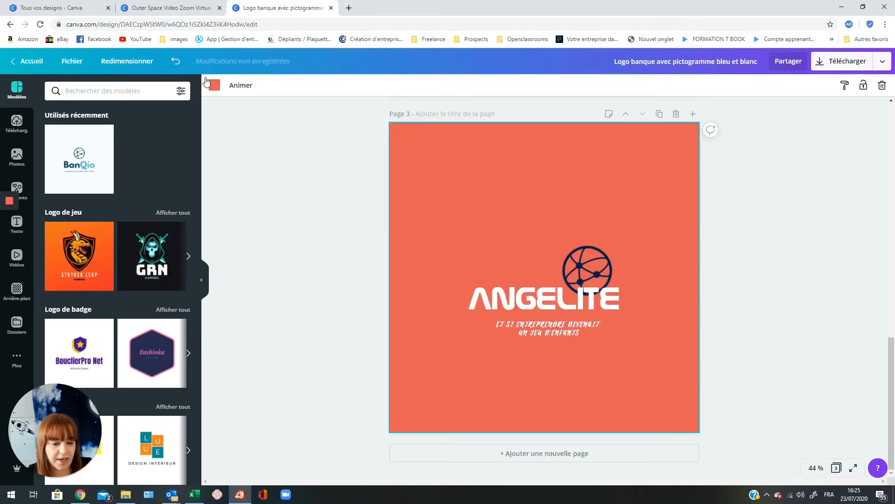
scroll(114, 225, "down", 4)
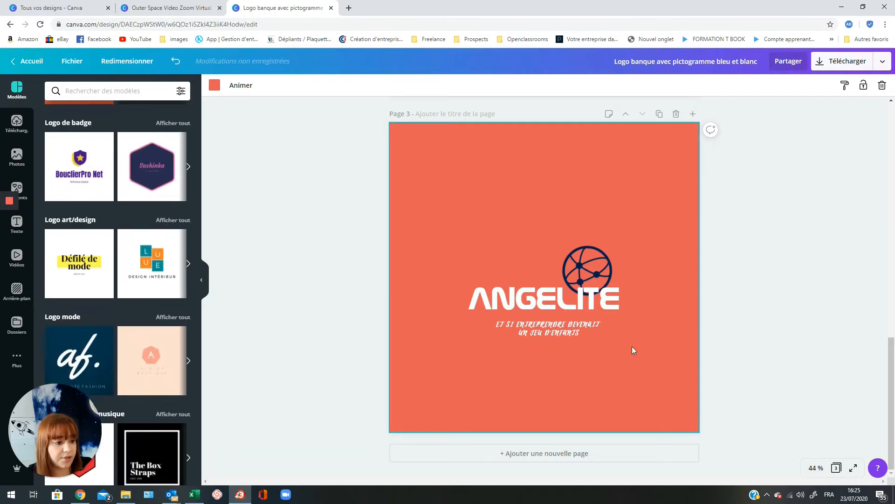
scroll(149, 290, "down", 2)
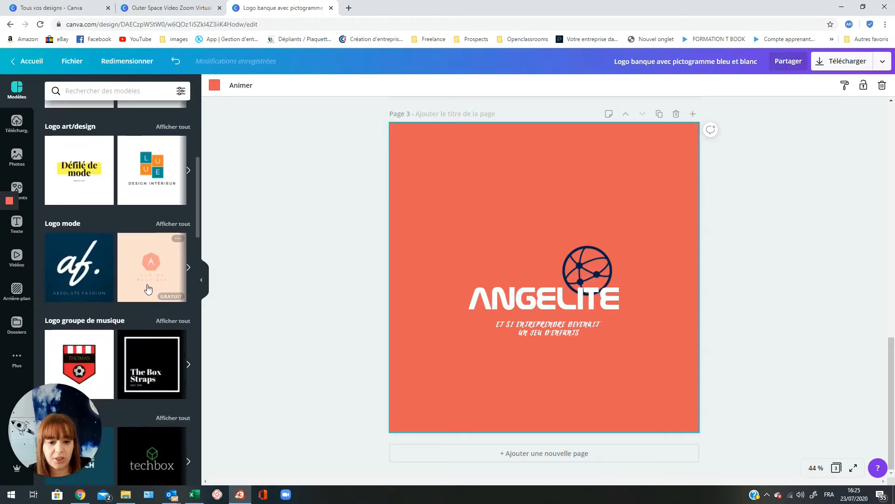
scroll(148, 289, "down", 2)
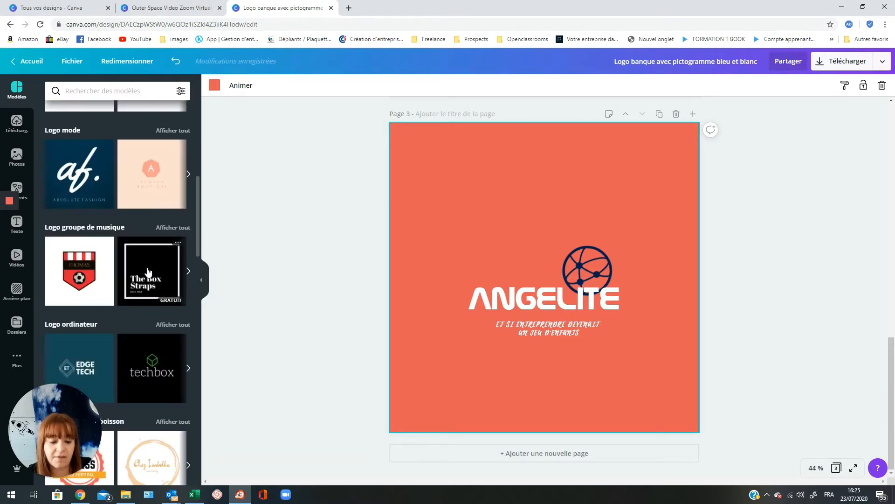
scroll(148, 271, "down", 1)
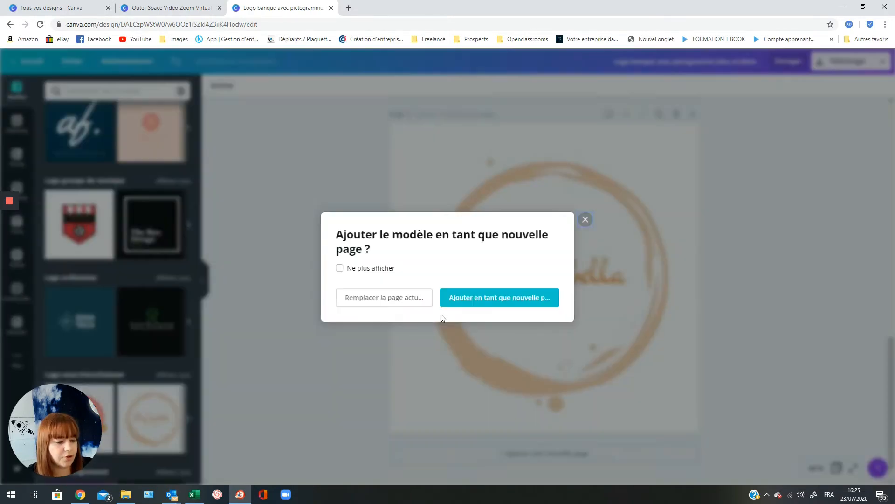
left_click(415, 299)
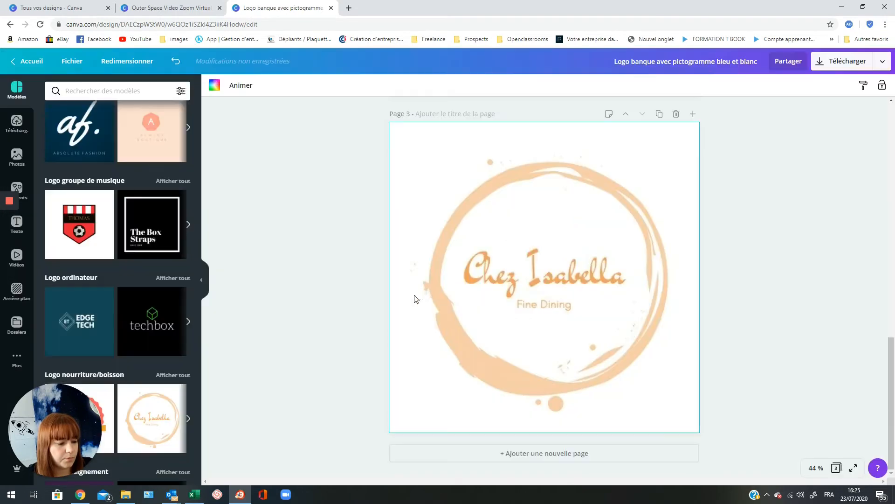
Step: Replace the "Chez Isabella" title on page 3 with "Angelite"
left_click(562, 300)
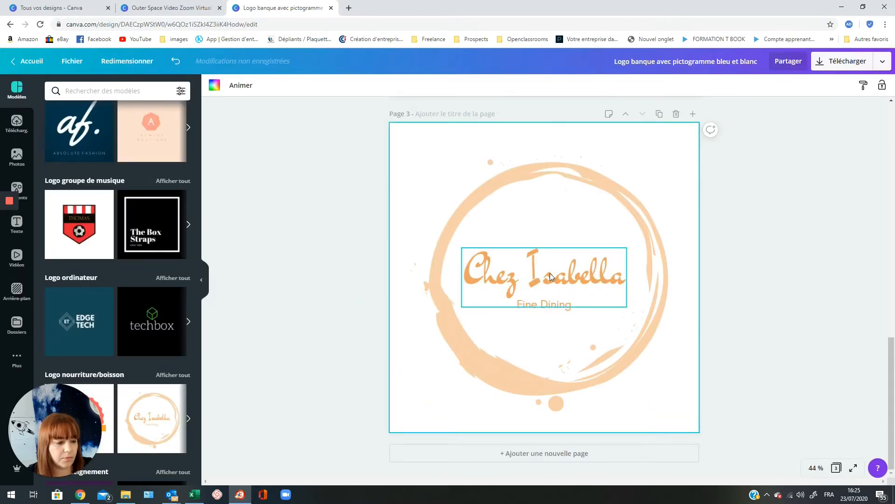
scroll(550, 271, "up", 3)
scroll(551, 269, "down", 3)
double_click(534, 269)
type("Angelite")
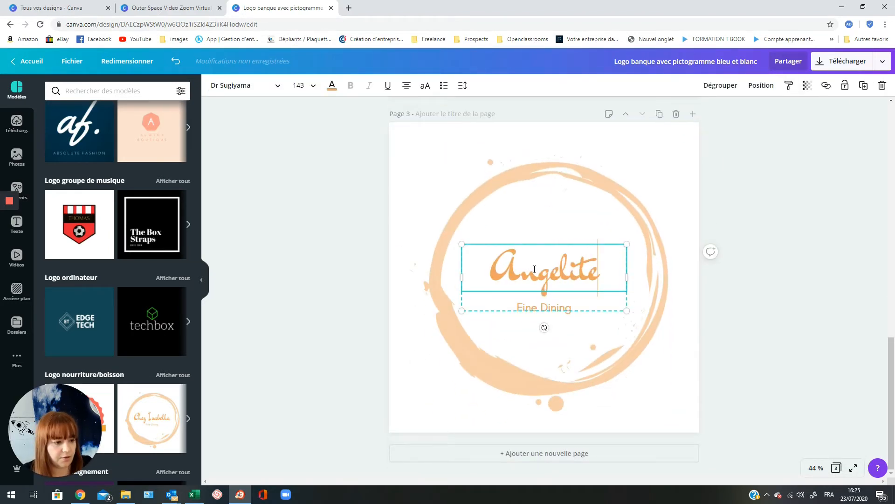
Step: Replace the "Fine Dining" subtitle with "At si entreprendre devenait un jeu d'enfants ?", breaking the line before "un jeu"
double_click(549, 308)
type("At")
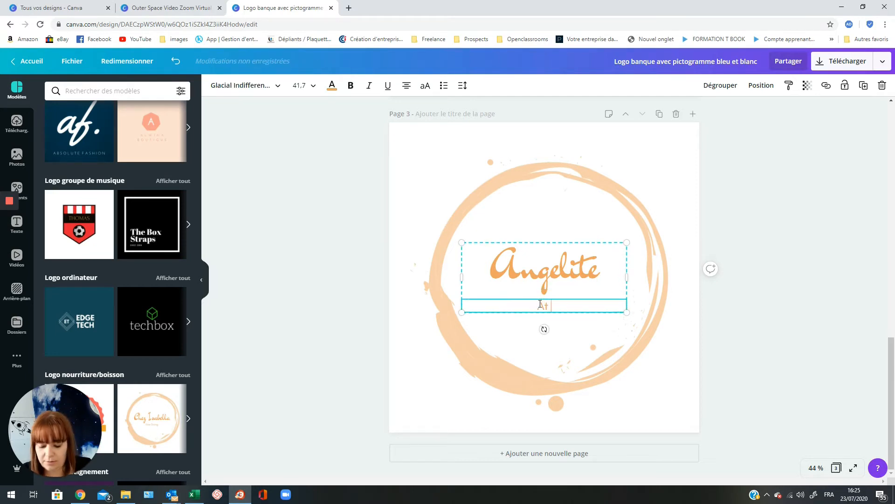
type(" sientrepren")
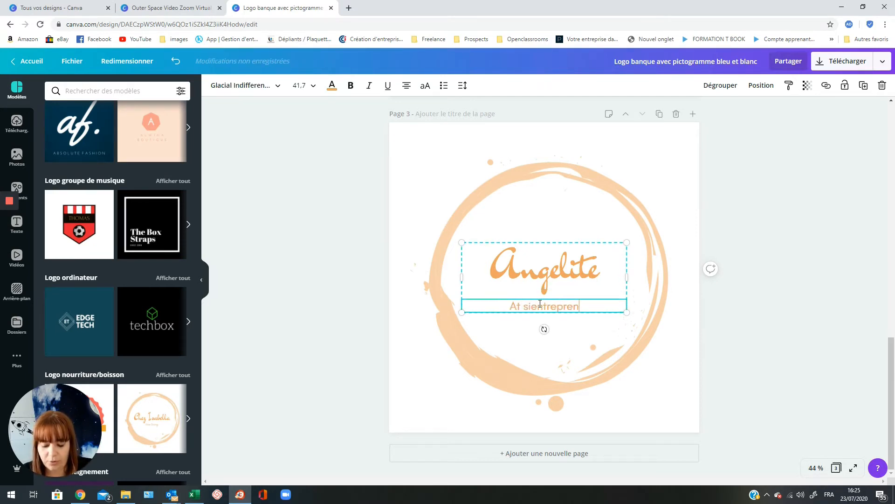
type("dre deven")
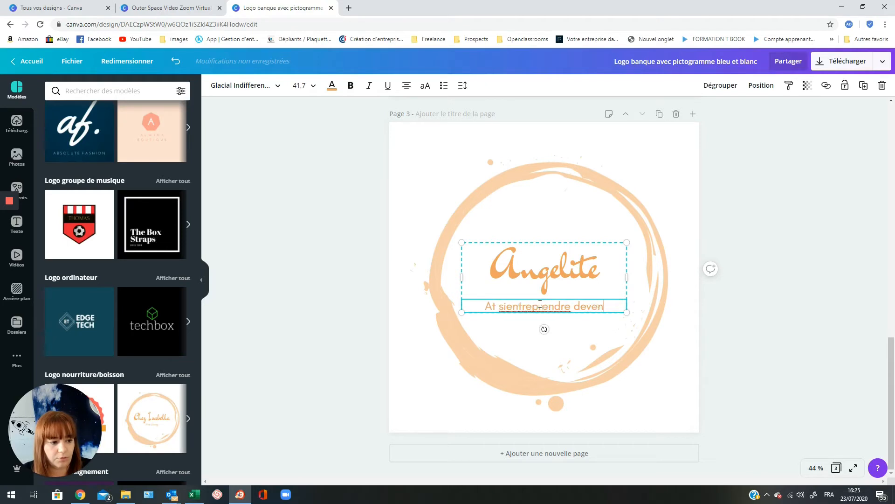
type("ait un jeu d")
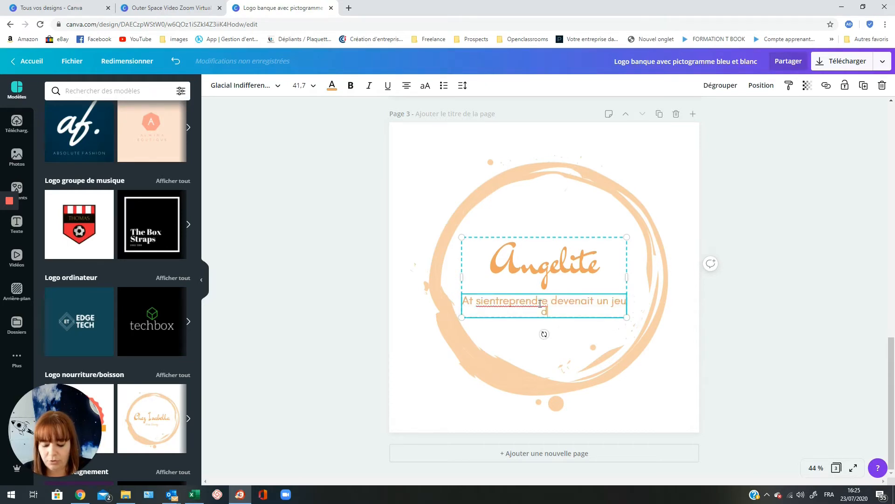
type("'enfants ?")
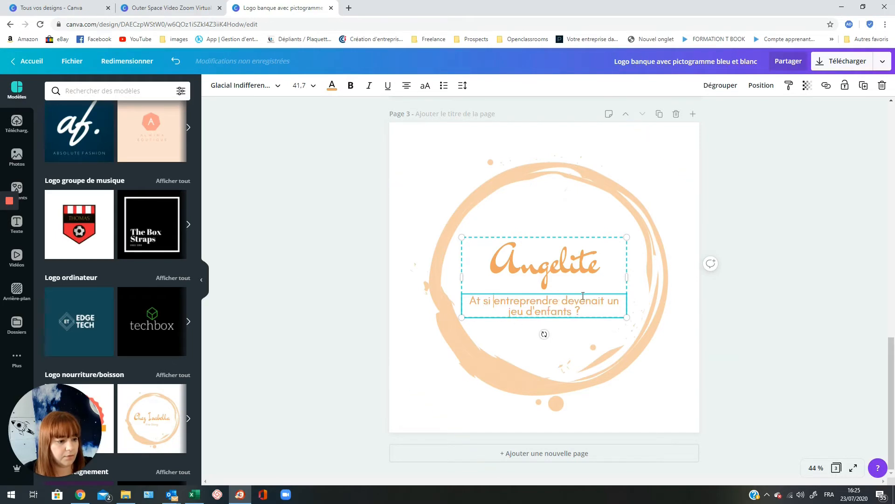
key("Return")
Step: Recolour the paint ring with Angelite brand colours: coral for its first and third colours, salmon pink #db7e79 for its second
left_click(574, 186)
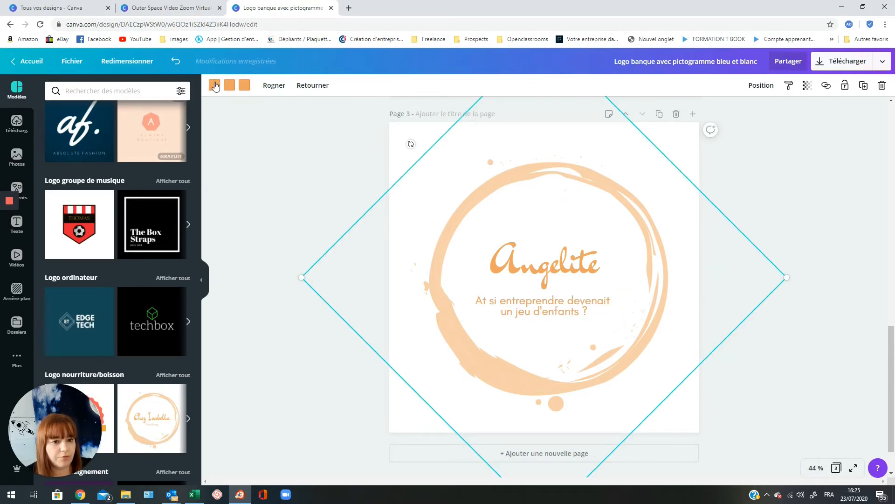
left_click(215, 87)
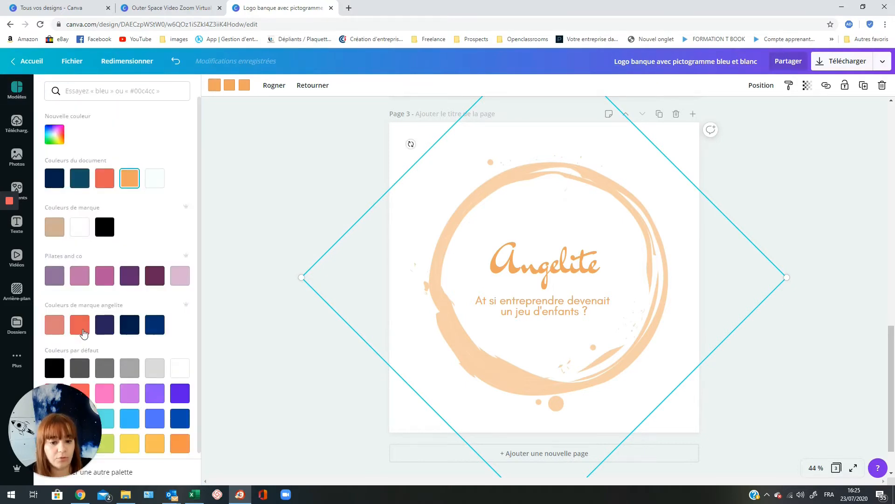
left_click(79, 324)
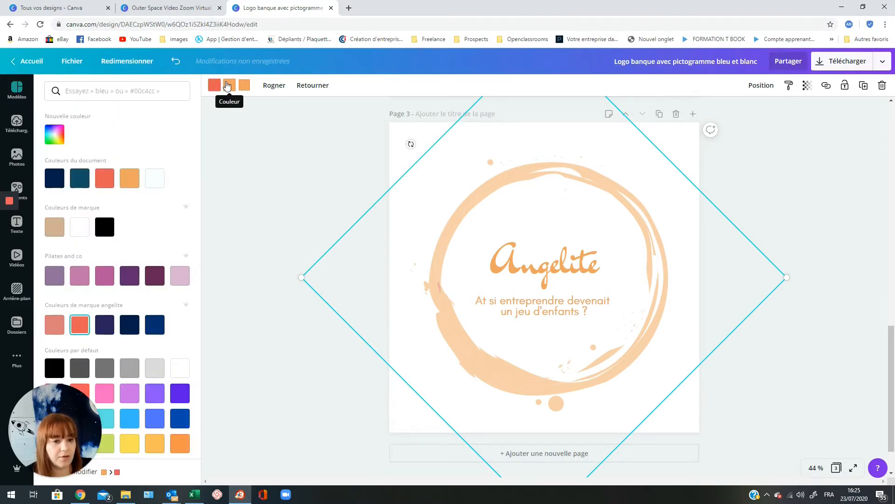
left_click(227, 86)
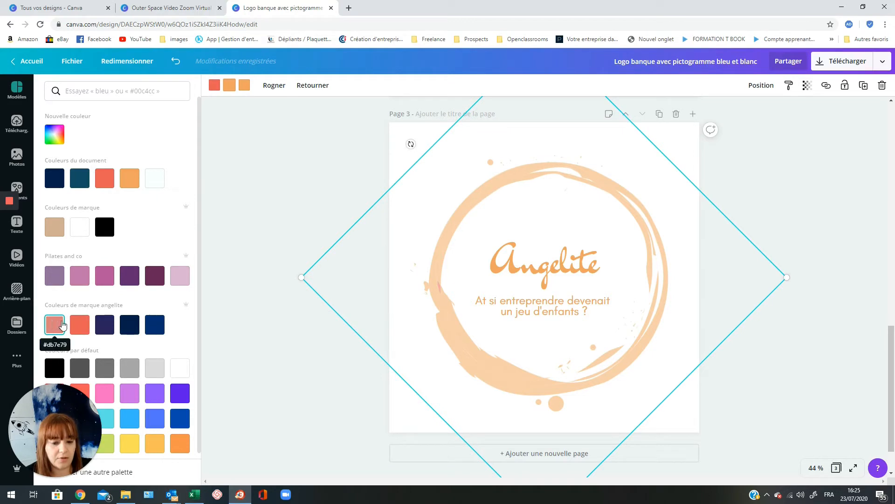
left_click(63, 328)
left_click(245, 85)
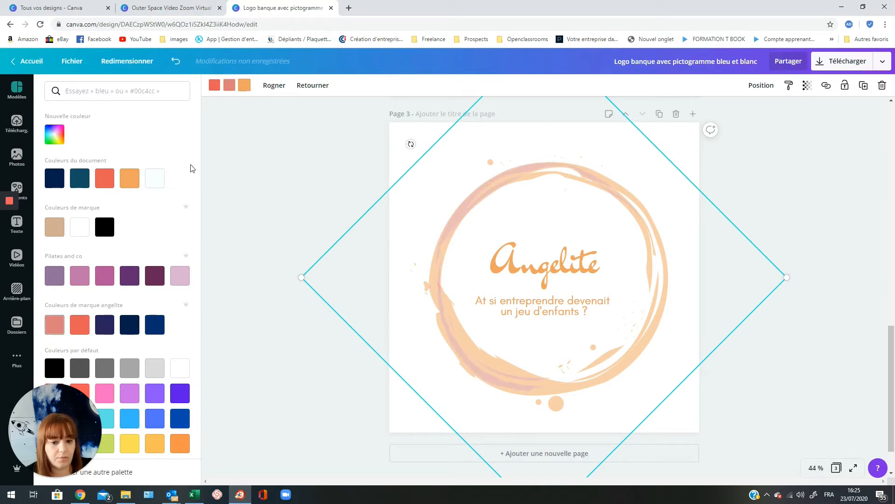
left_click(84, 327)
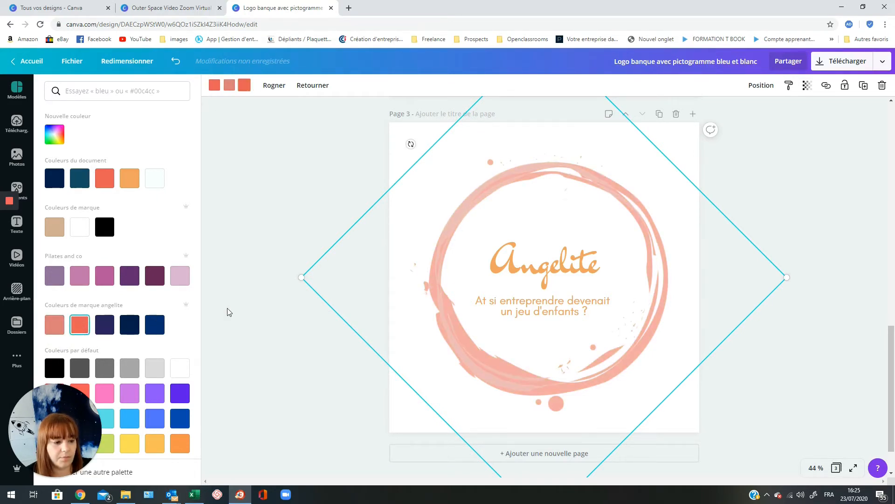
Step: Recolour the "Angelite" title on page 3 with the darkest navy of the Angelite brand colours
left_click(518, 287)
double_click(530, 271)
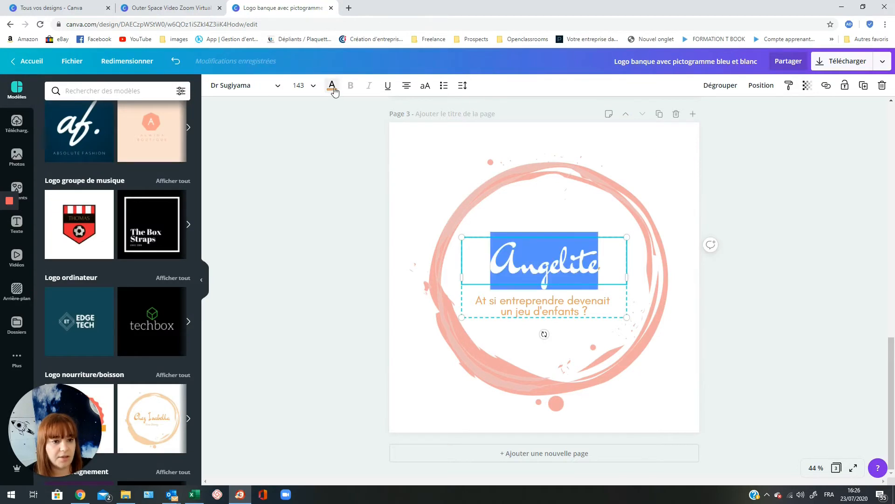
left_click(332, 85)
left_click(130, 324)
Step: Correct the first word of the page 3 tagline from "At" to "Et"
left_click(552, 311)
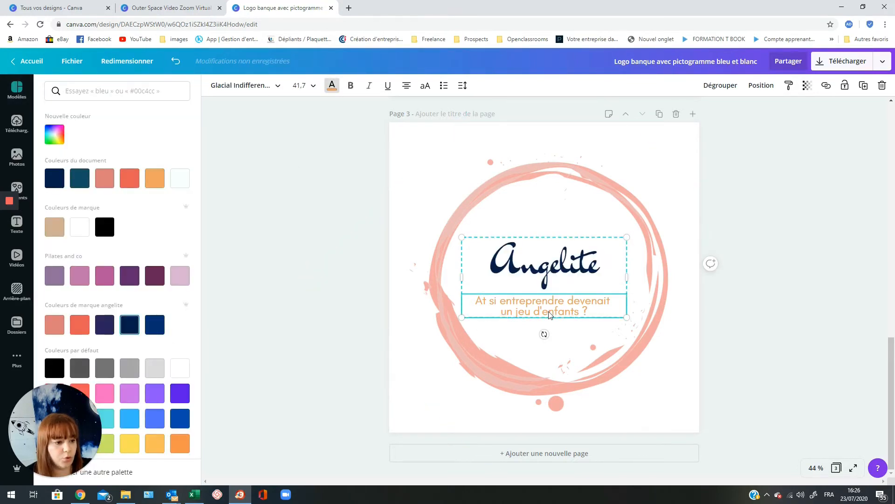
triple_click(552, 310)
left_click(548, 307)
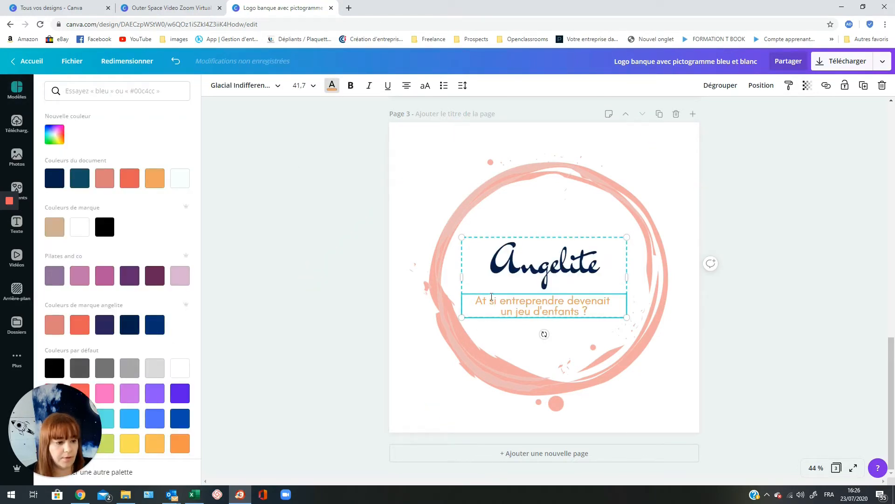
key("BackSpace")
type("E")
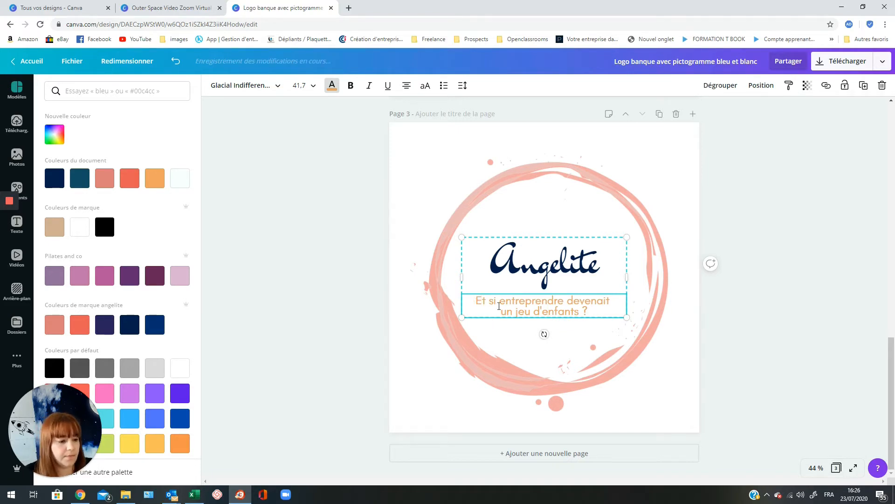
left_click(591, 332)
Step: Try the coral Angelite brand colour on the whole page 3 tagline
left_click(545, 307)
triple_click(545, 307)
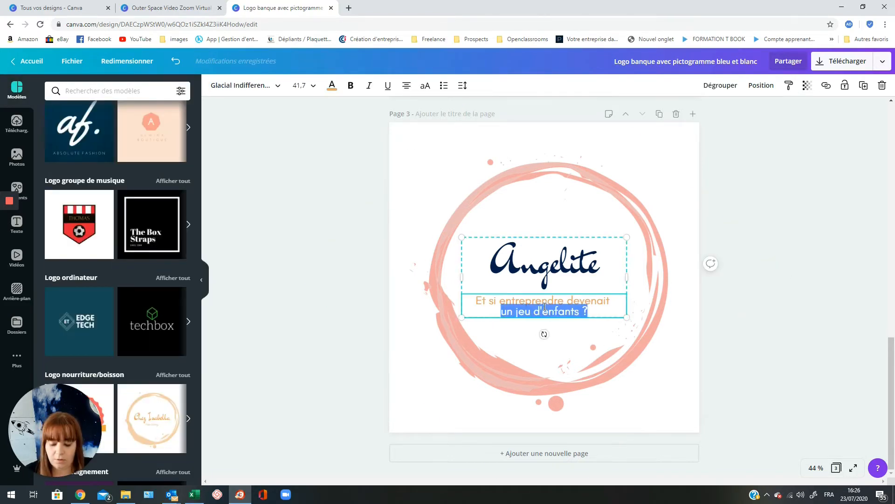
key("ctrl+a")
left_click(332, 84)
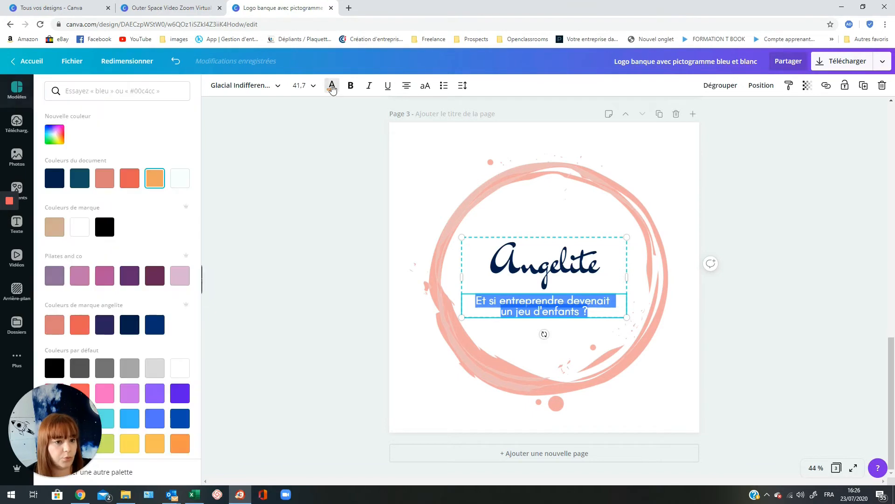
left_click(80, 325)
left_click(359, 334)
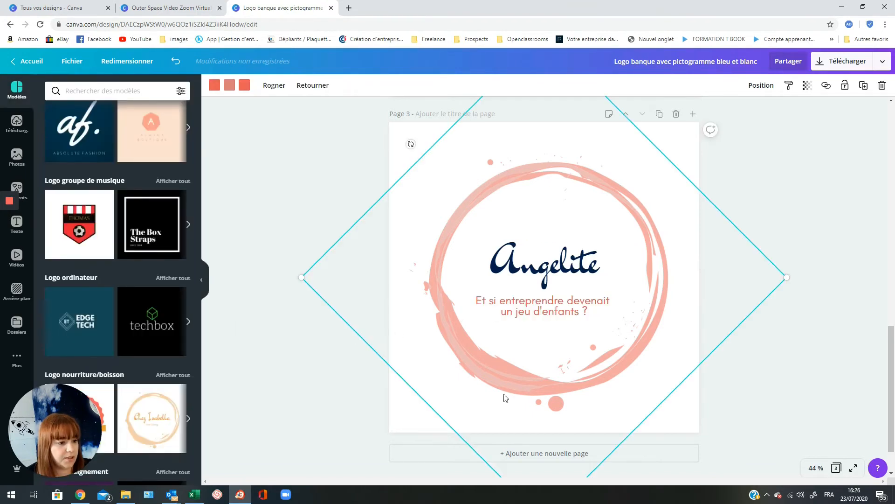
Step: Recolour both lines of the page 3 tagline with the salmon pink Angelite brand colour #db7e79
left_click(571, 316)
left_click_drag(475, 301, 567, 303)
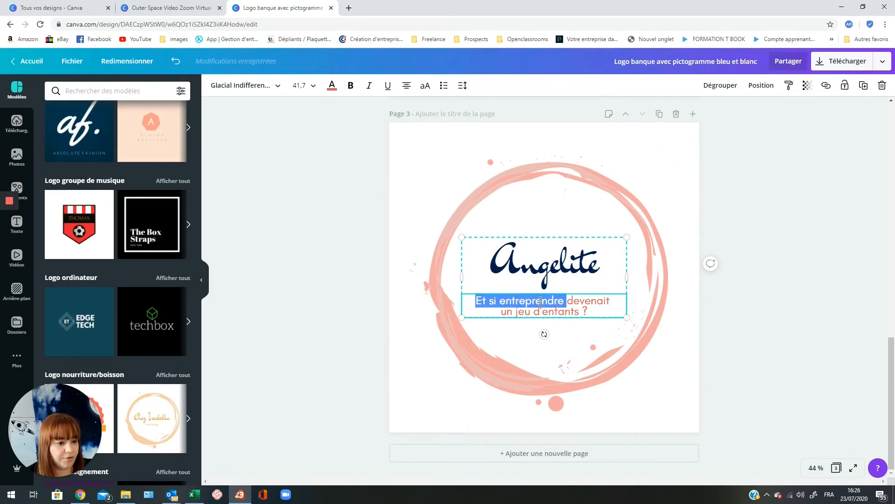
triple_click(541, 311)
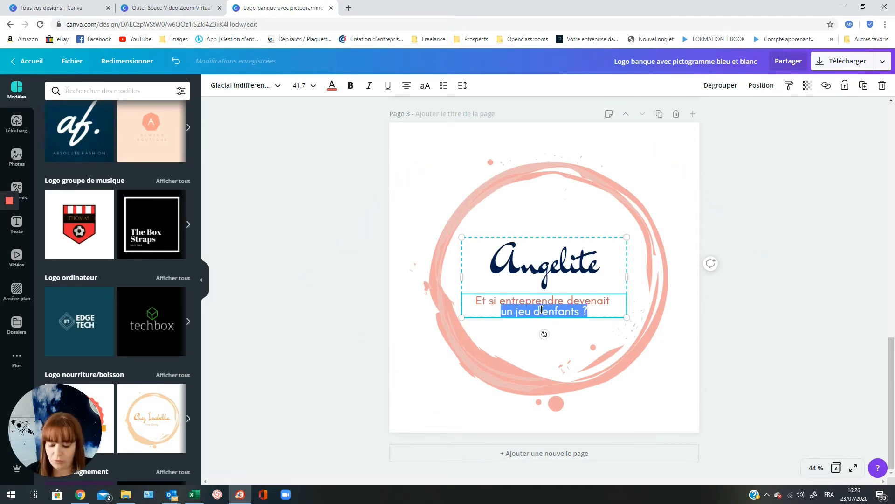
key("ctrl+a")
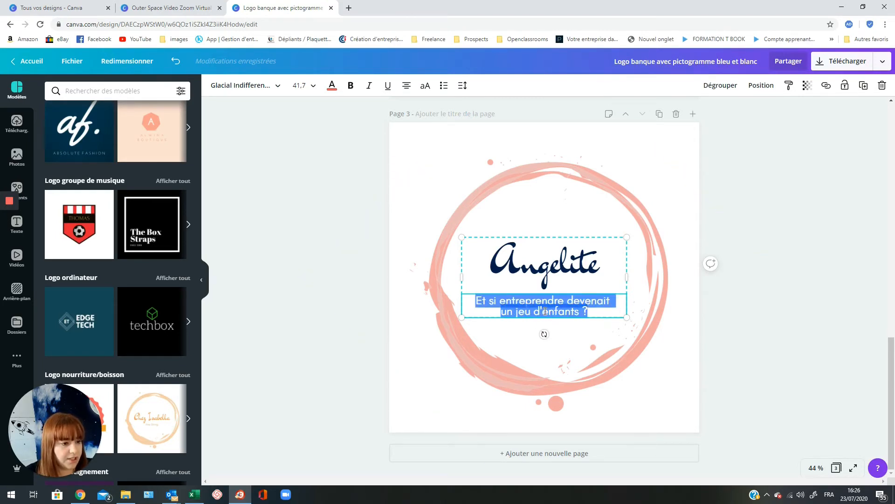
left_click(332, 86)
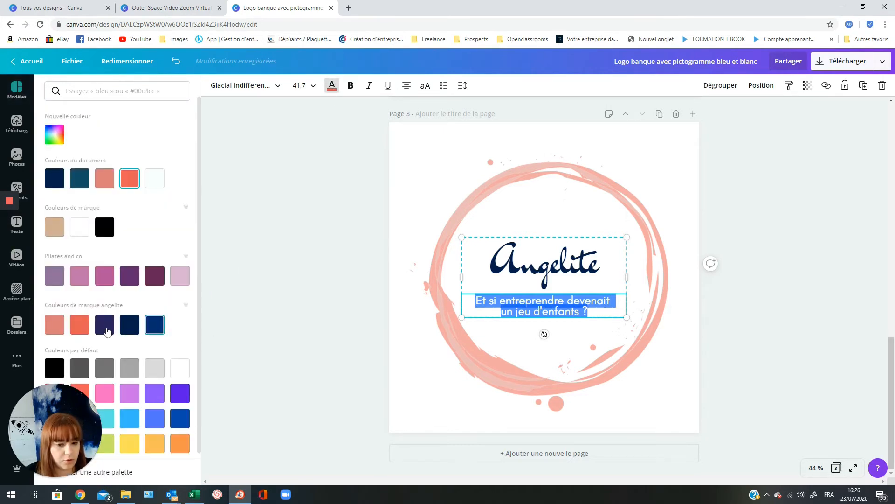
left_click(59, 326)
left_click(529, 340)
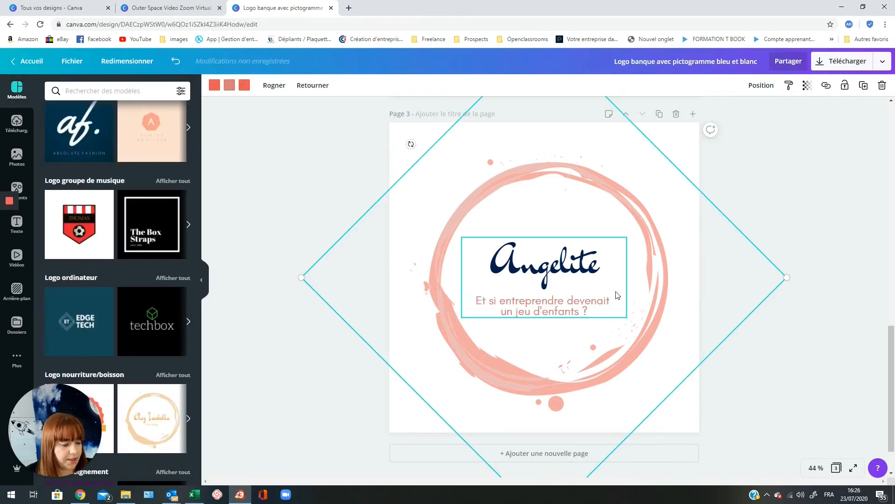
Step: Change the font of the "Angelite" title on page 3 to Playlist Script
left_click(533, 273)
left_click(533, 273)
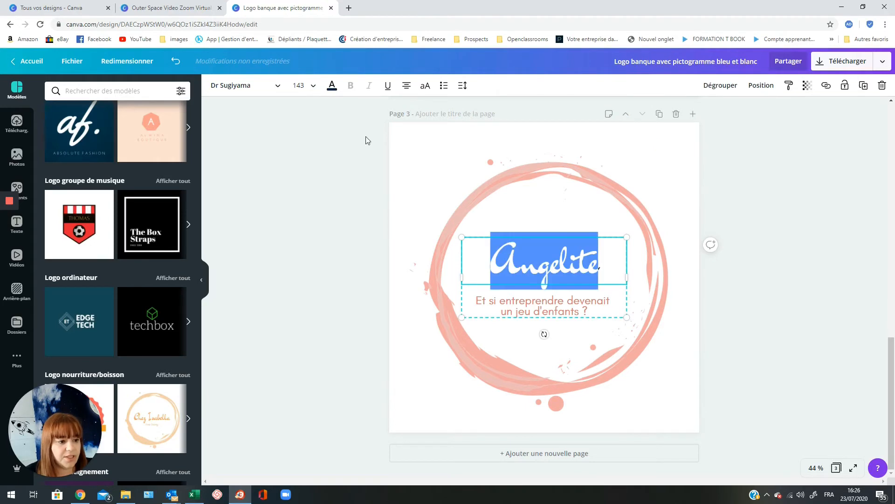
left_click(275, 88)
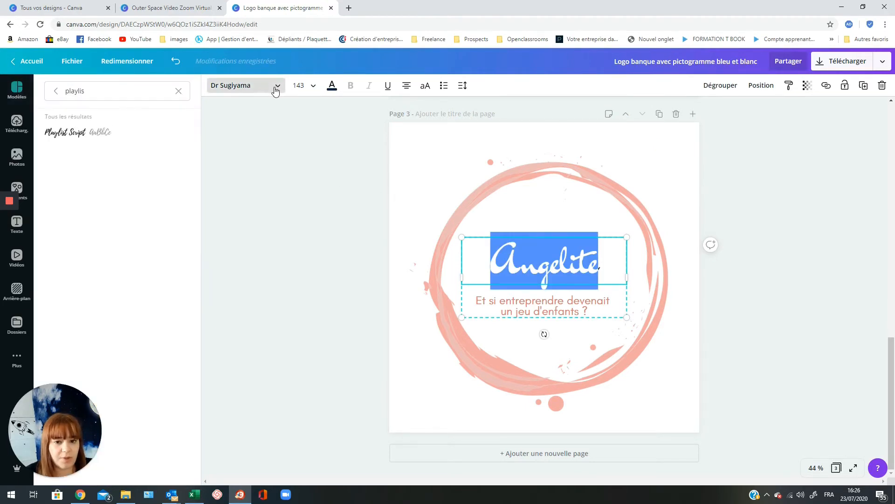
left_click(101, 128)
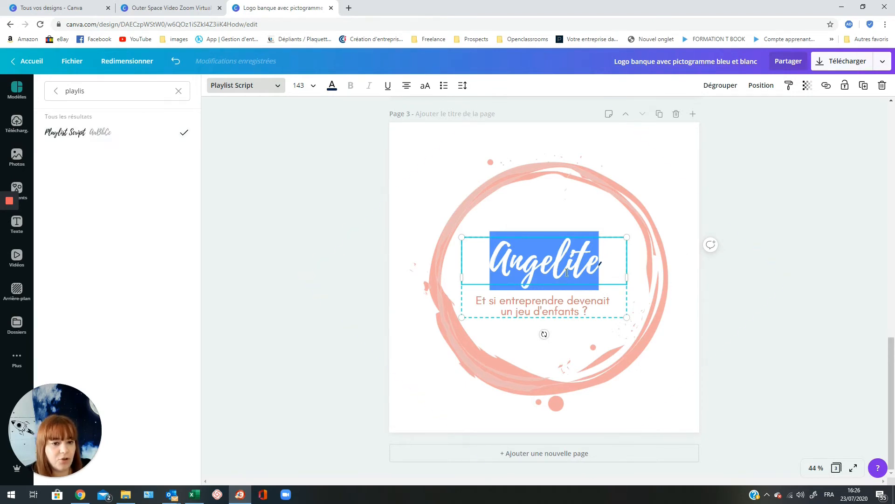
scroll(557, 273, "up", 5)
scroll(558, 273, "down", 5)
key("Escape")
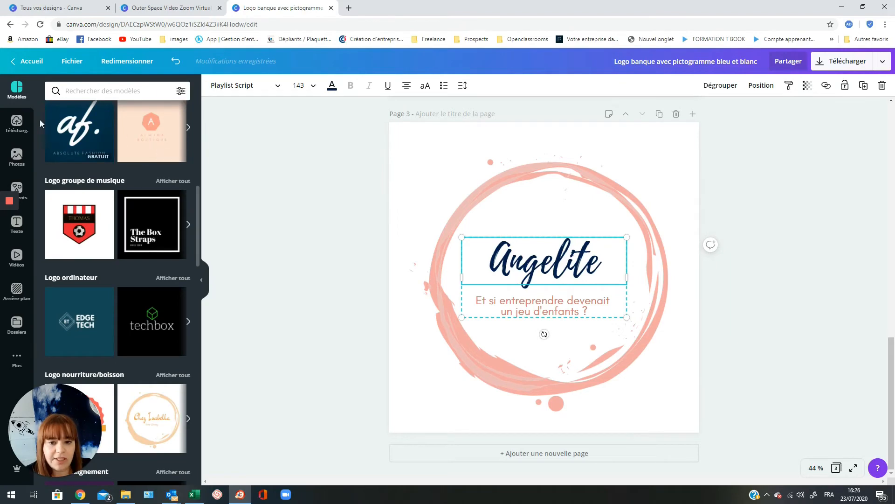
Step: Browse the logo templates by category down to the full list of results for another logo style
scroll(156, 200, "up", 1)
scroll(189, 239, "down", 4)
scroll(180, 228, "down", 6)
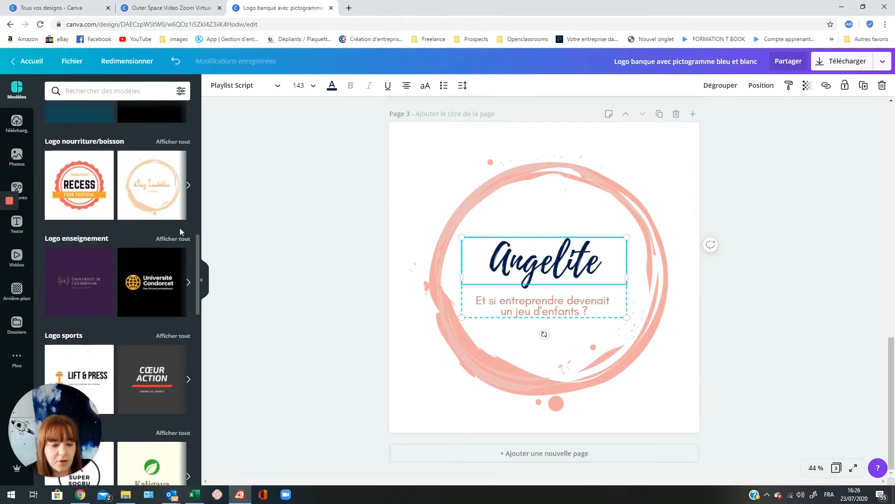
scroll(177, 233, "down", 2)
scroll(177, 236, "down", 6)
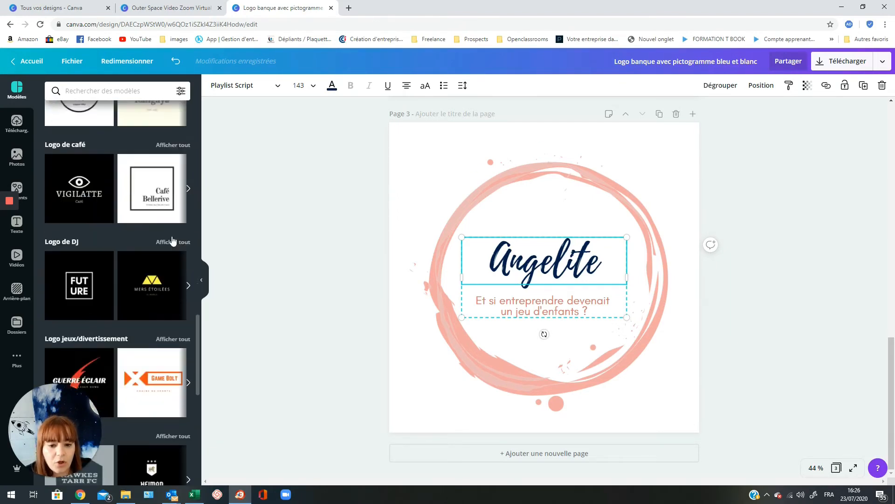
scroll(172, 240, "down", 4)
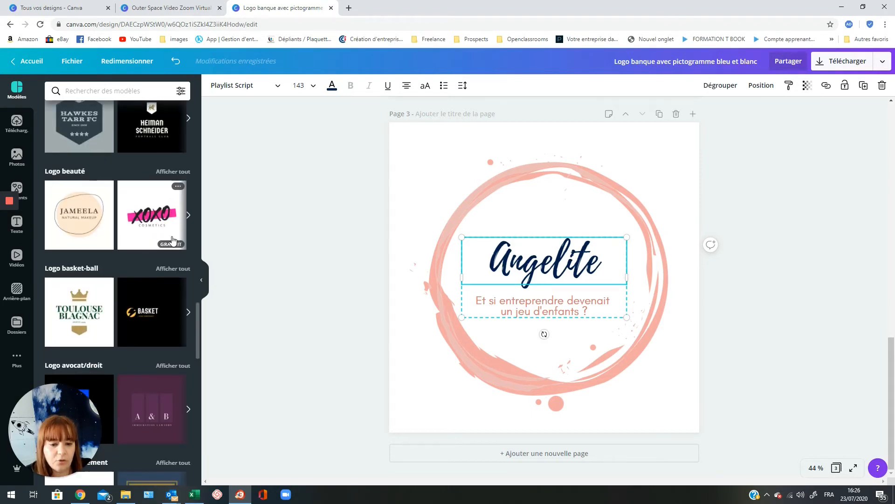
scroll(157, 295, "down", 1)
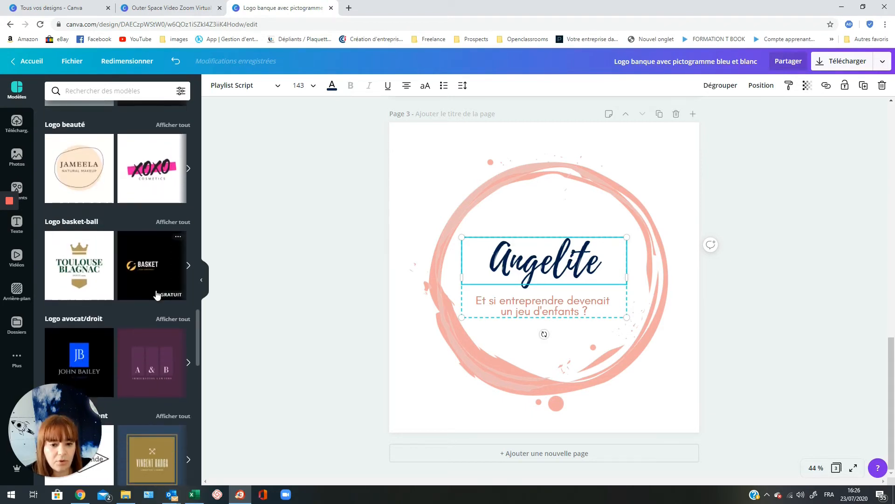
scroll(147, 283, "down", 5)
scroll(148, 282, "down", 6)
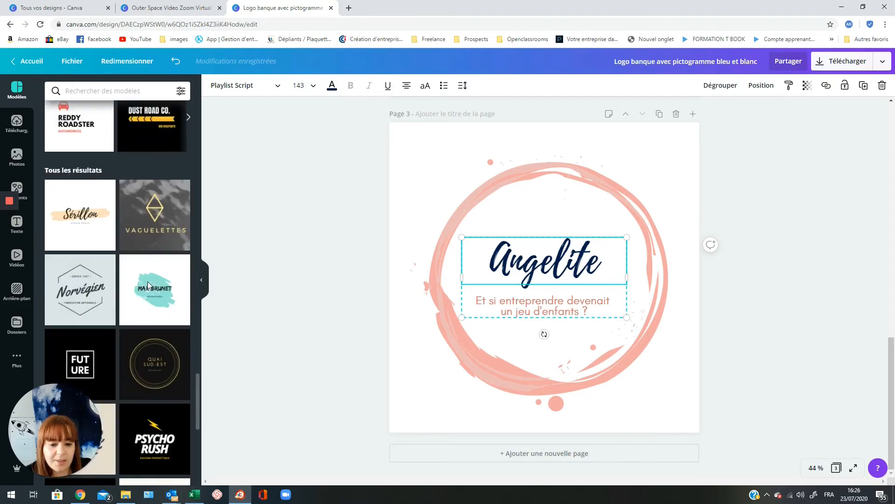
scroll(147, 282, "down", 1)
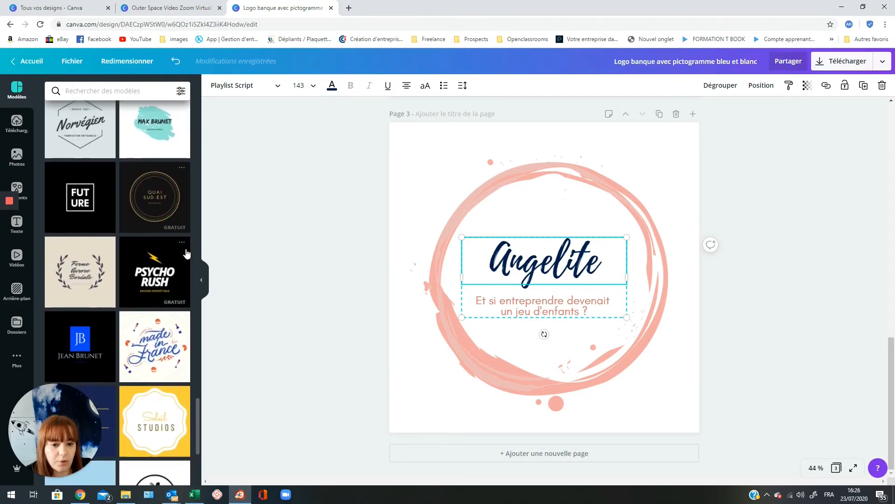
Step: Duplicate page 3 and replace the content of the new page 4 with the black and gold "Quai Sud-Est" circle template
scroll(554, 242, "up", 4)
scroll(655, 259, "down", 2)
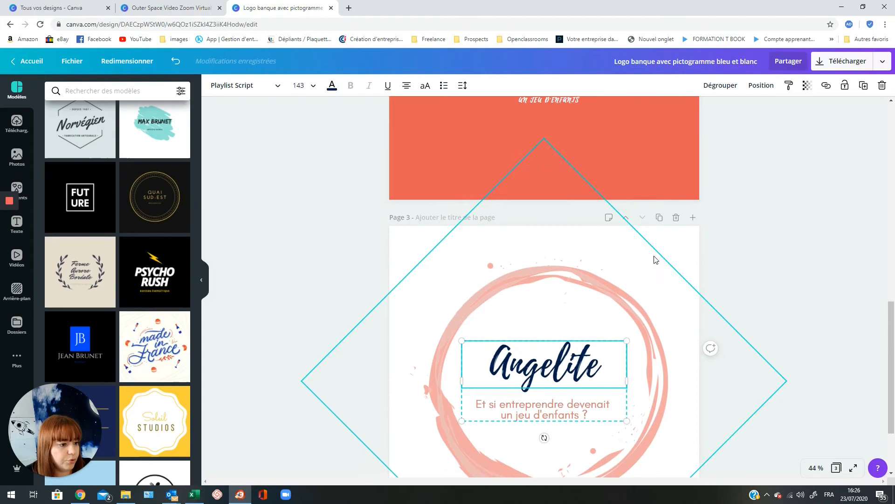
left_click(658, 217)
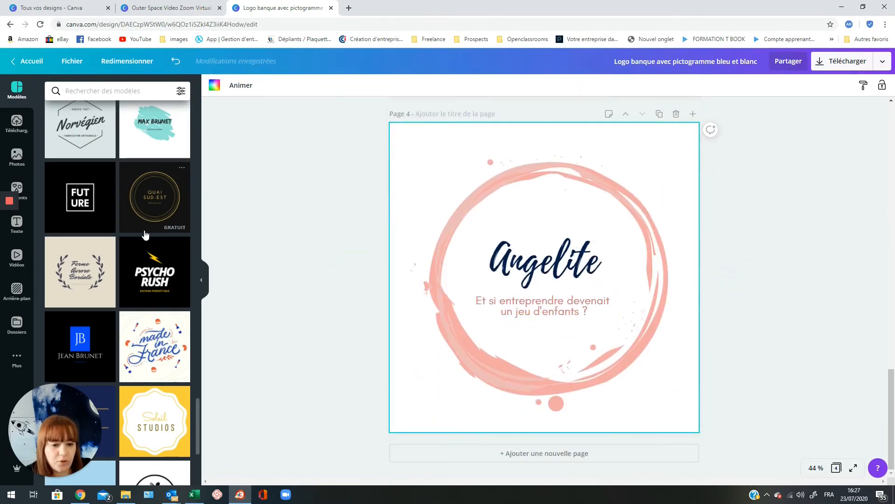
left_click(146, 205)
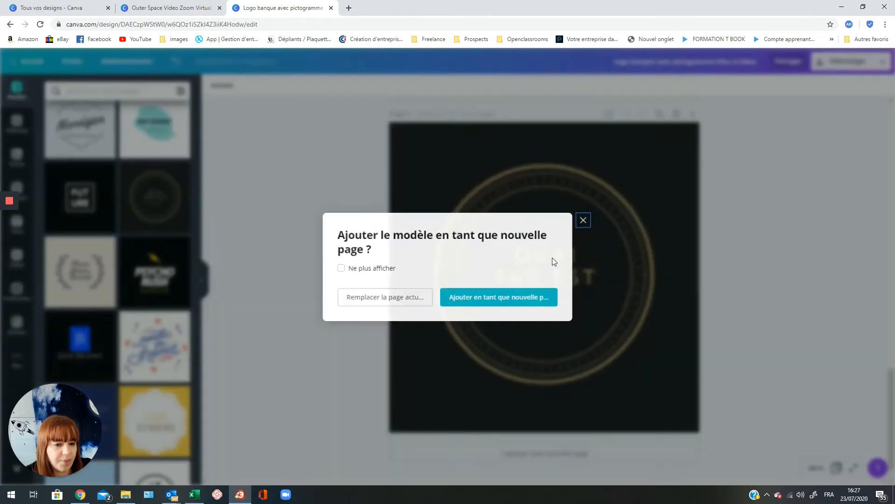
left_click(397, 298)
Step: Replace the "QUAI SUD-EST" title on page 4 with "ANGELITE"
scroll(606, 292, "up", 1)
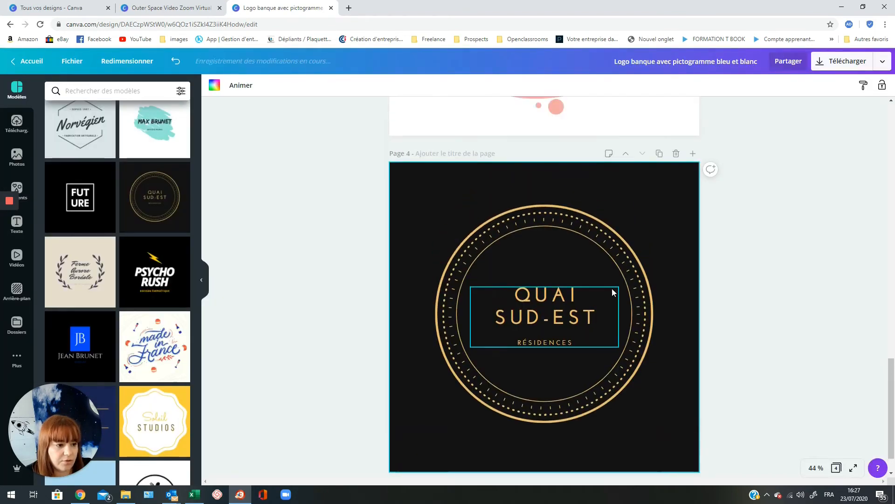
scroll(614, 294, "up", 1)
scroll(609, 294, "down", 2)
double_click(526, 262)
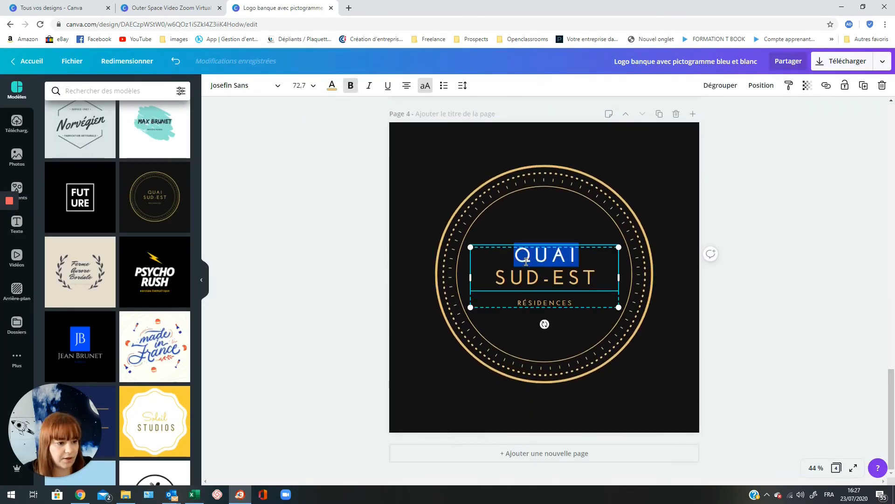
left_click_drag(526, 262, 544, 264)
key("Delete")
key("Delete")
key("Delete")
key("Delete")
key("Delete")
key("Delete")
key("Delete")
key("Delete")
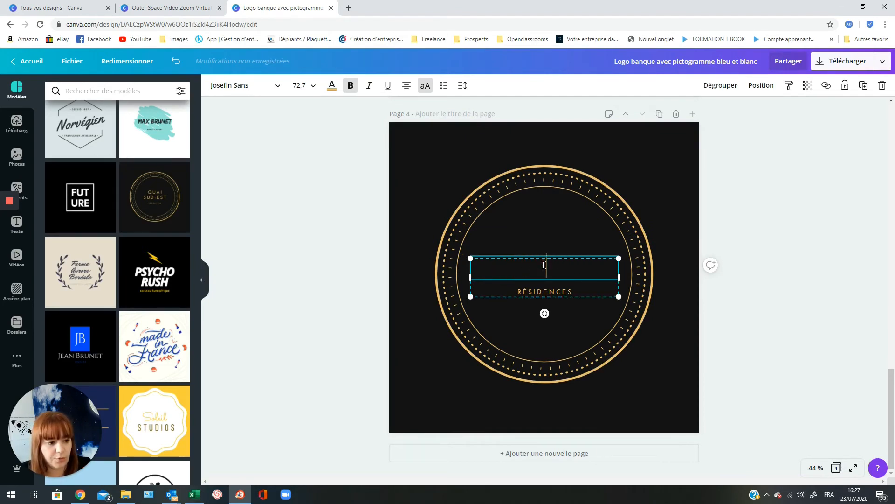
type("ANGELITE")
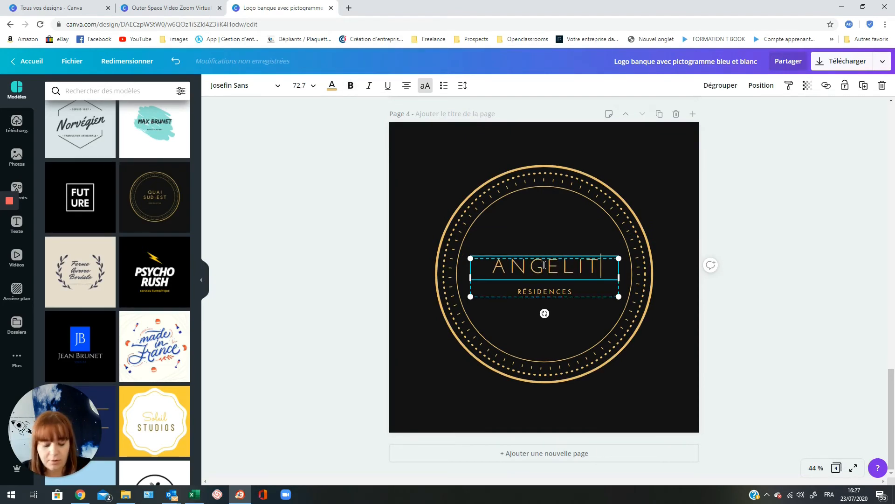
Step: Replace the "RÉSIDENCES" line on page 4 with the tagline "ET SI ENTREPRENDRE DEVENAIT UN JEU D'ENFANTS"
double_click(547, 292)
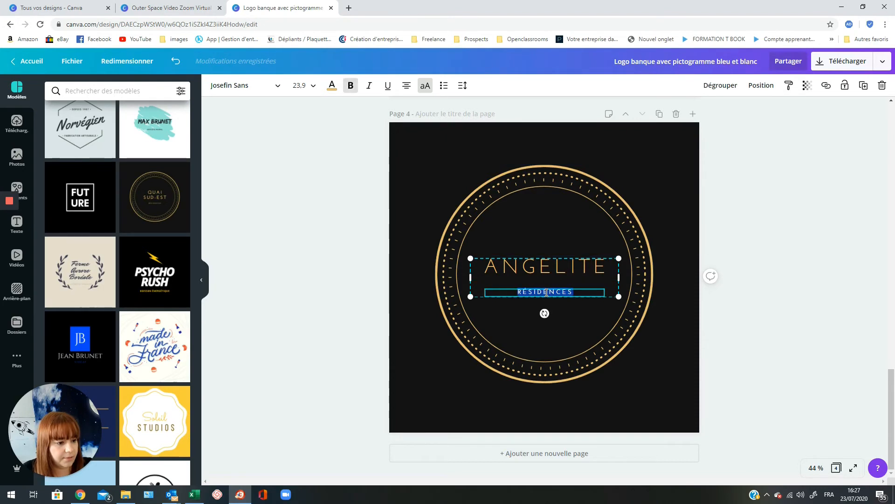
type("ET SI EN")
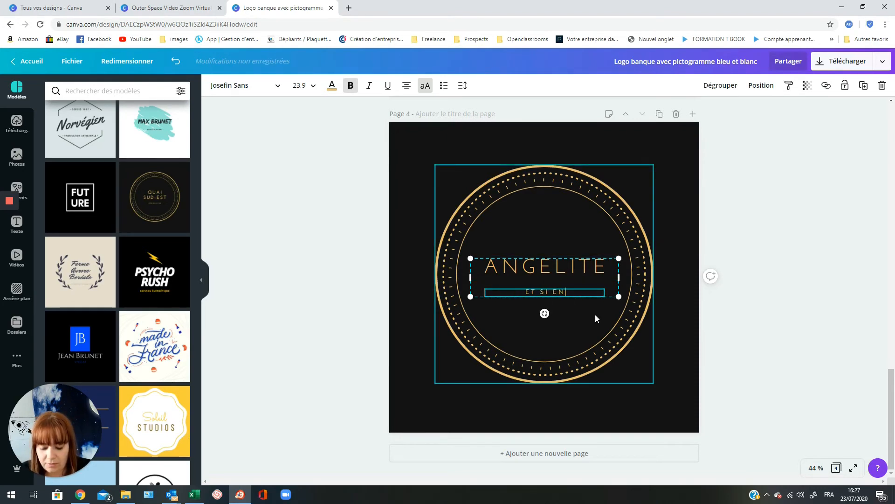
type("TREPRE")
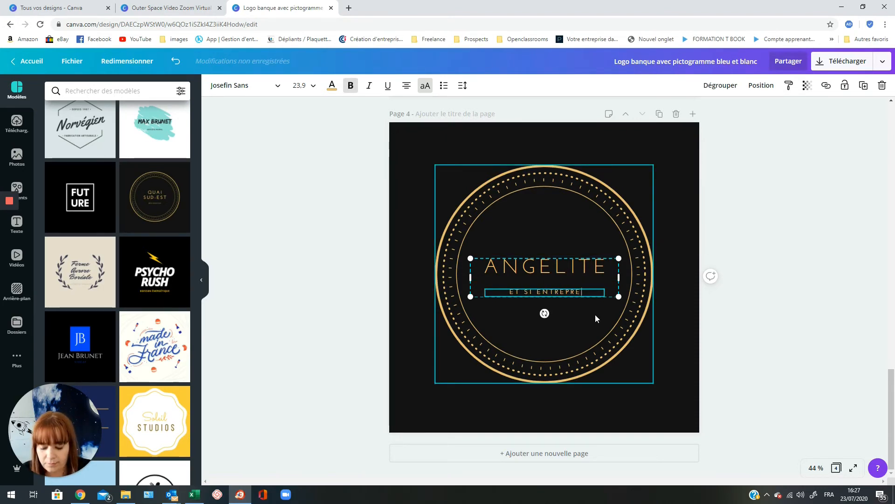
type("NDRE DEVENAI")
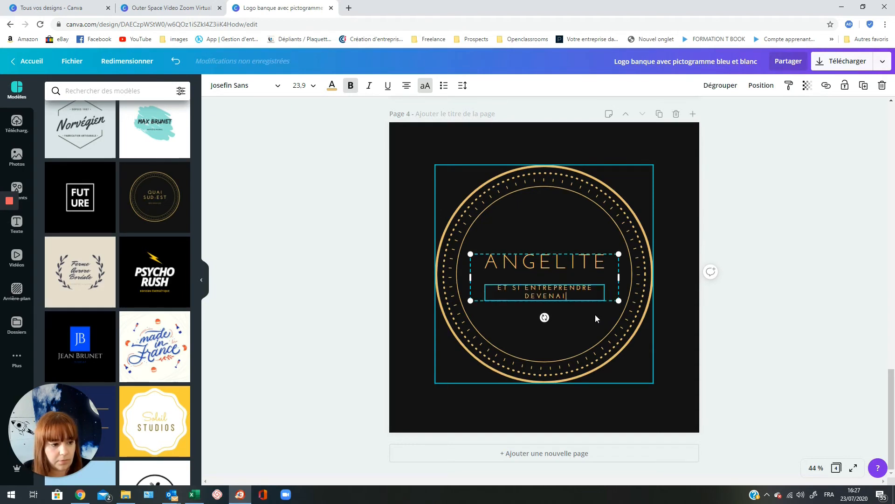
type("T UN JEU D'ENFANTS")
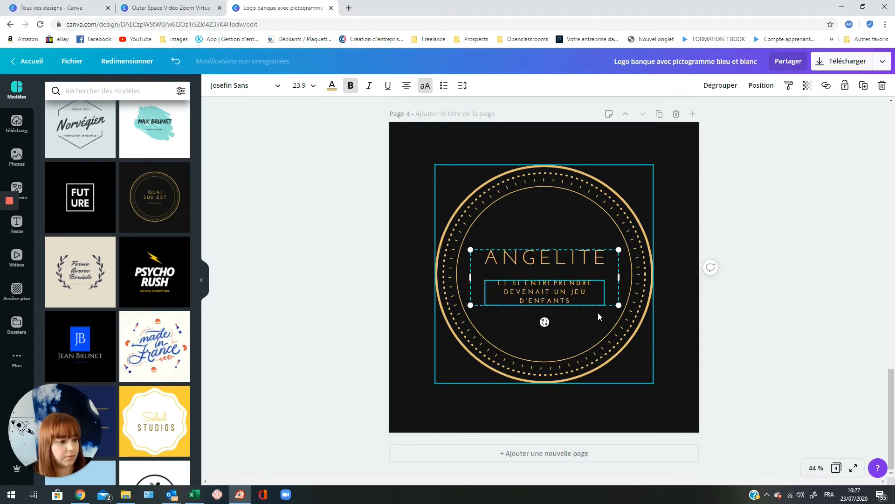
left_click(731, 292)
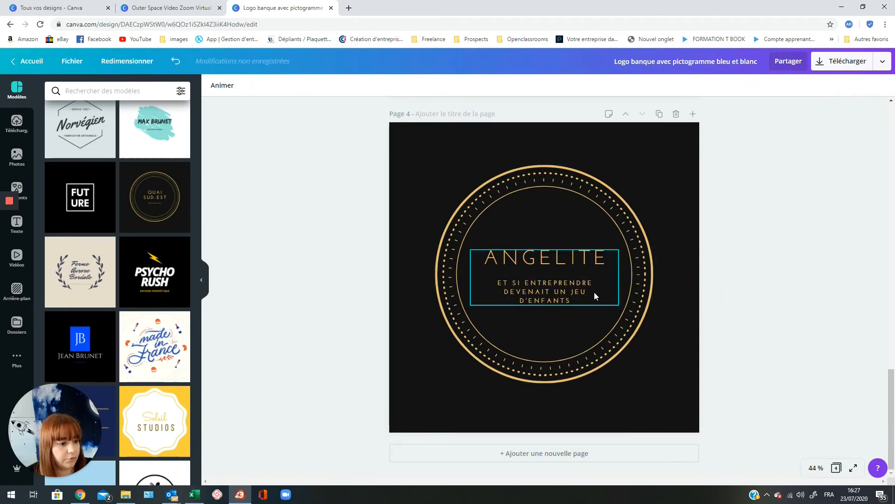
Step: Change the font of the whole page 4 tagline to Playlist Script
triple_click(594, 293)
left_click(231, 84)
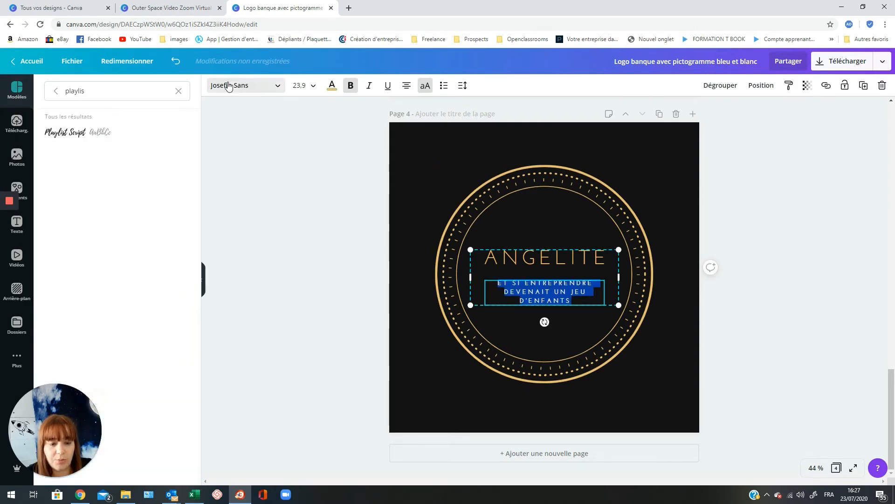
left_click(90, 132)
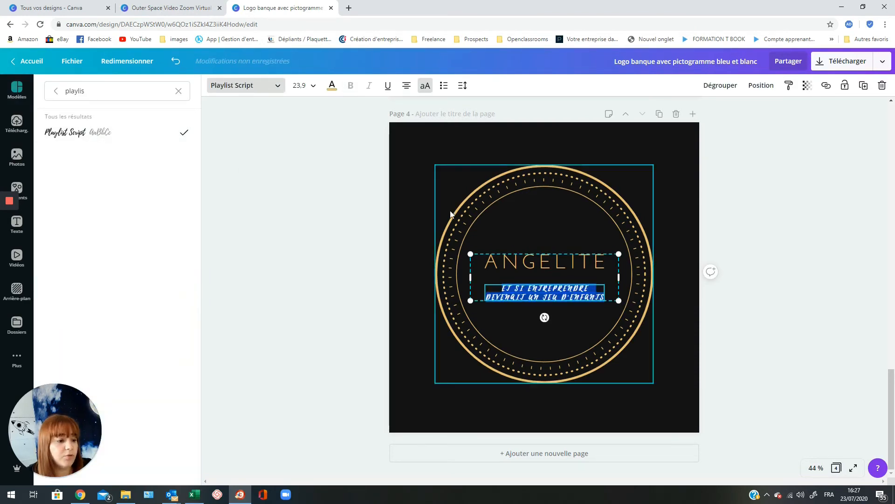
Step: Search the fonts for "na" and set the "ANGELITE" title on page 4 in Nasalization Medium
double_click(526, 264)
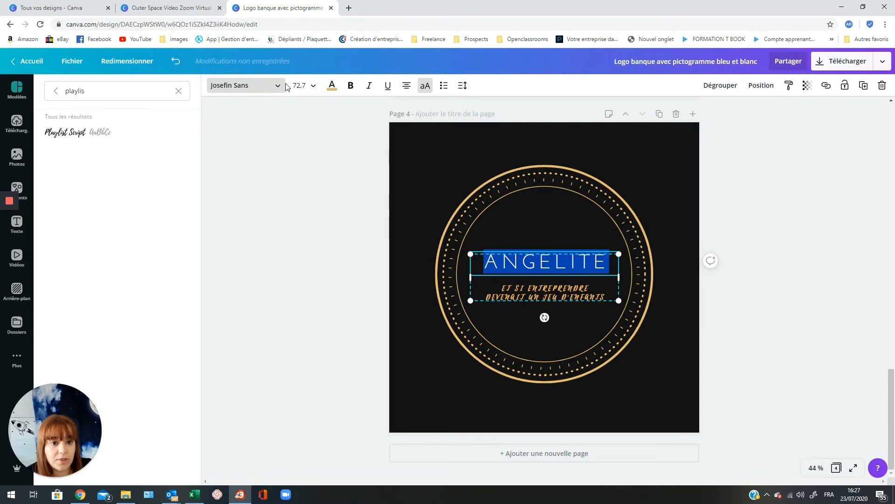
left_click(271, 88)
left_click(269, 87)
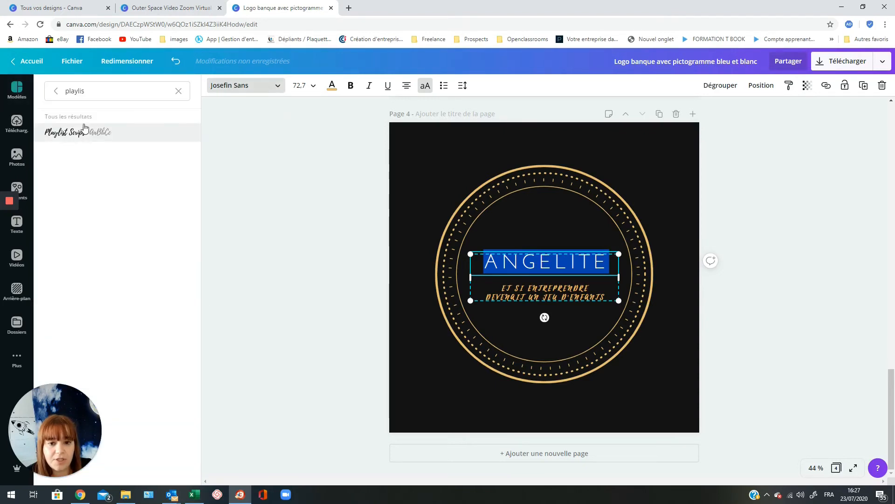
left_click(178, 91)
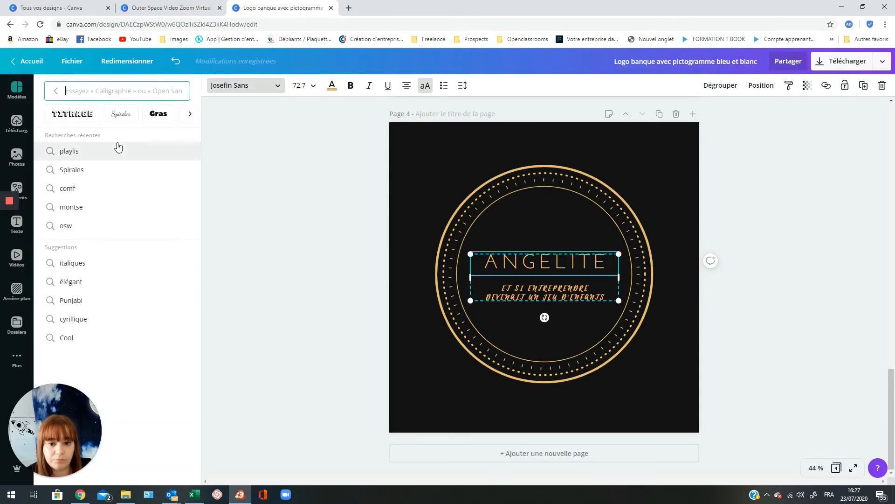
left_click(57, 95)
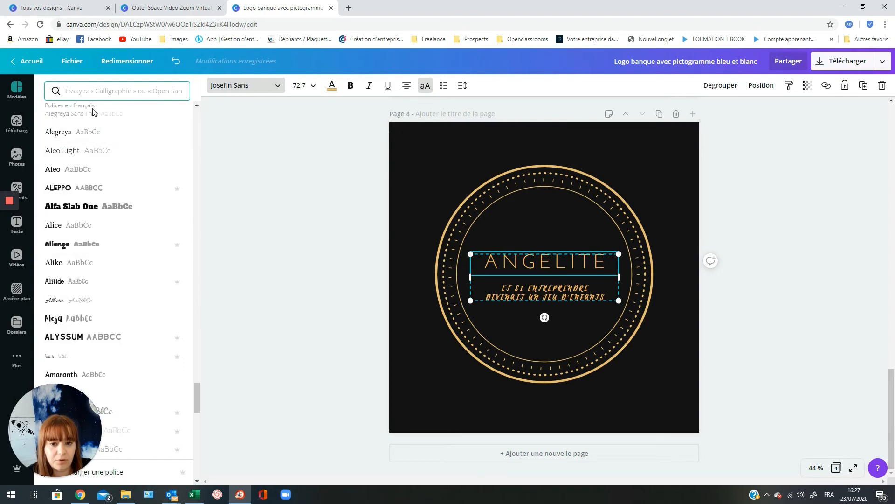
left_click(79, 88)
type("na")
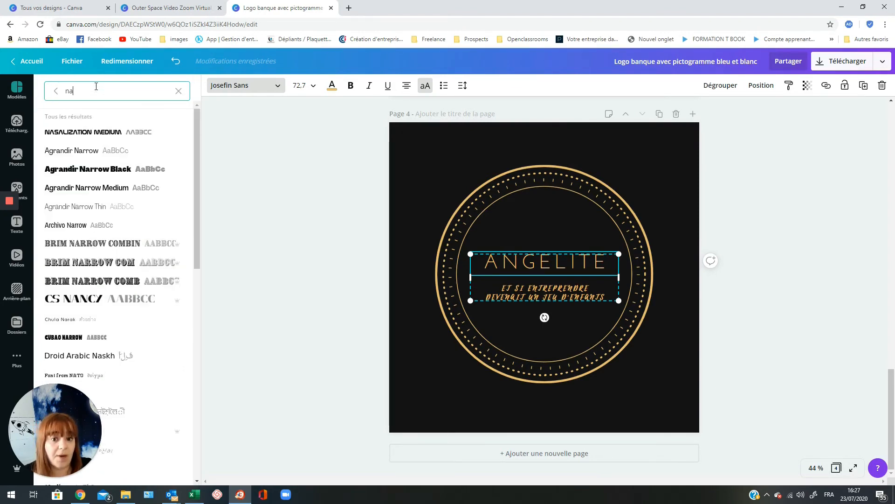
left_click(103, 125)
key("Escape")
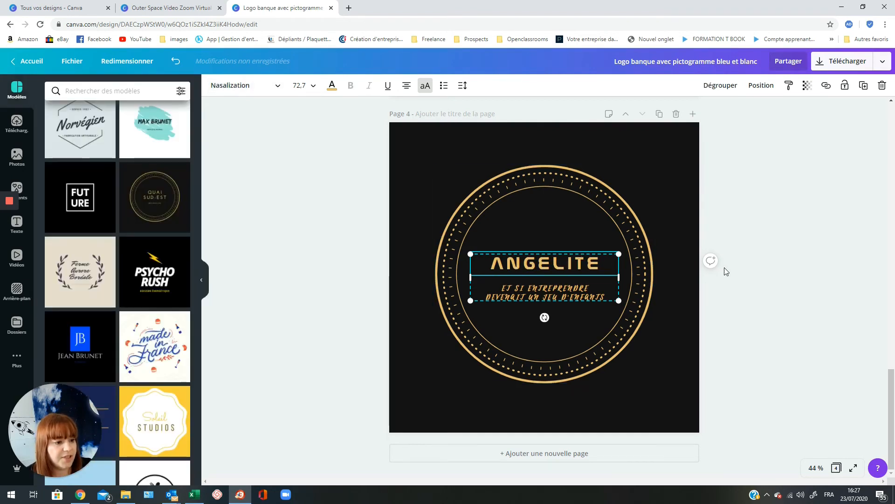
Step: Try the coral Angelite brand colour on the circular ring of page 4
left_click(488, 185)
left_click(214, 85)
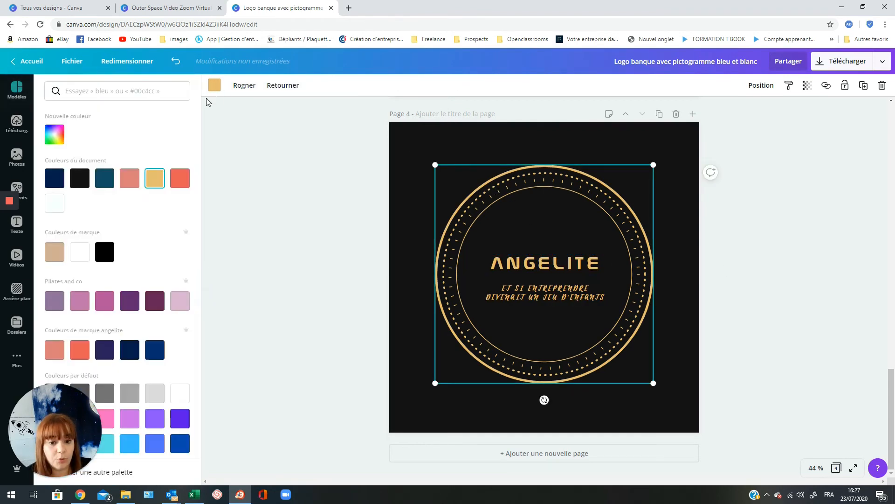
left_click(80, 351)
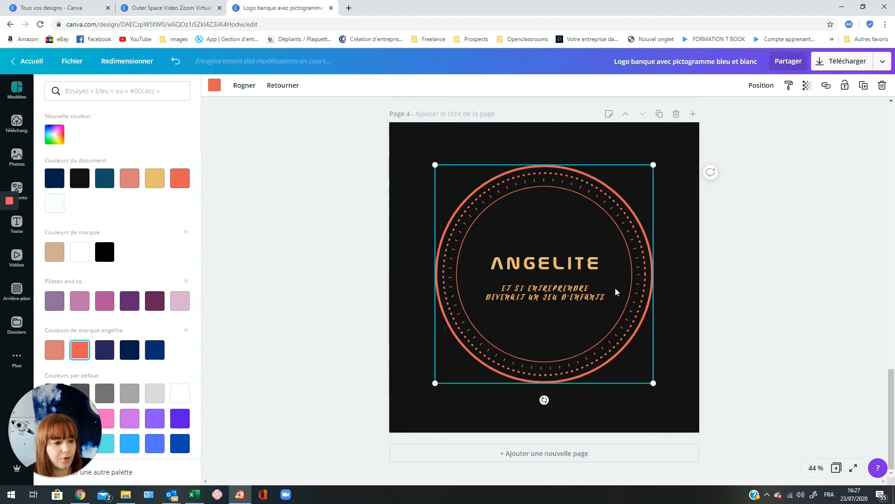
Step: Try the last dark blue Angelite brand colour on the page 4 title, and undo the recolouring of both title and ring
double_click(542, 270)
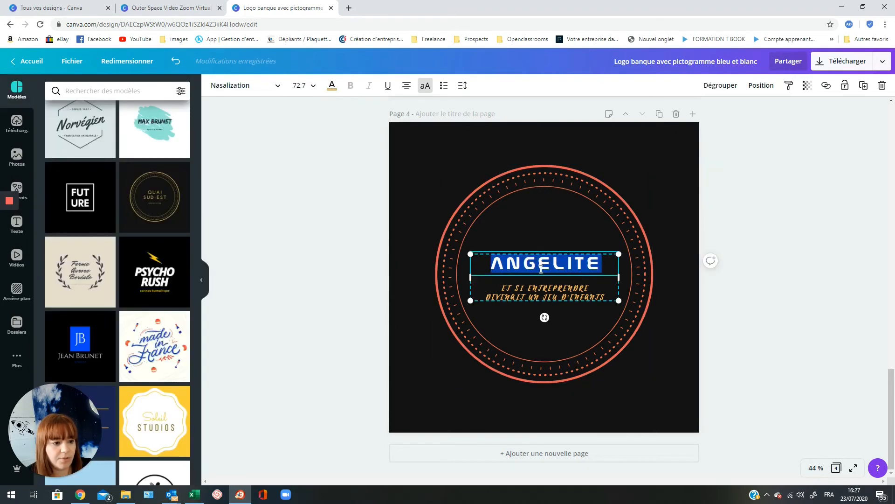
left_click(332, 86)
left_click(156, 356)
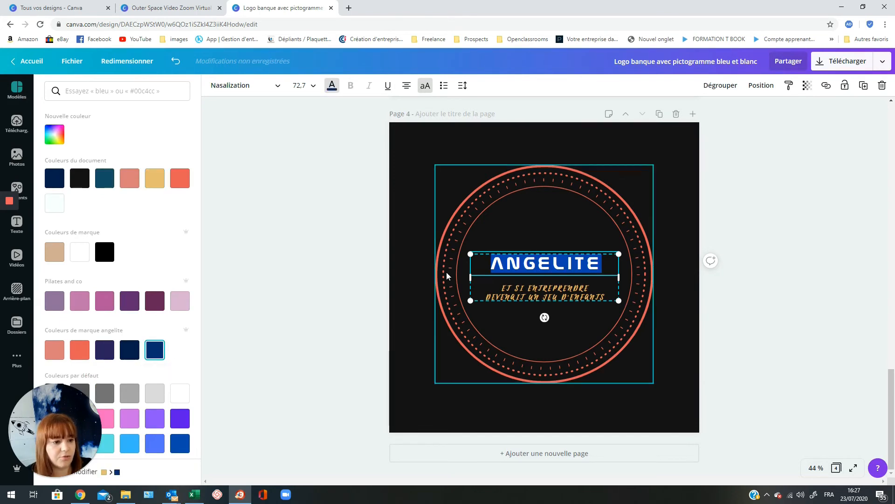
left_click(448, 275)
left_click(792, 308)
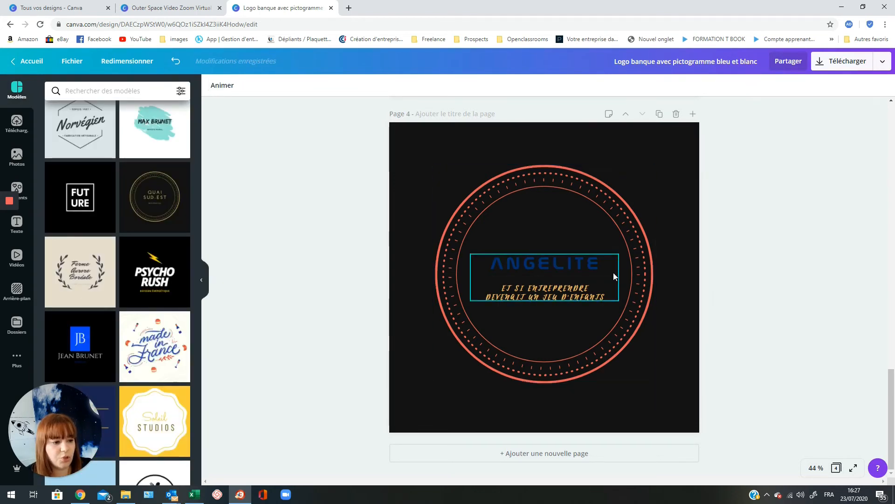
left_click(179, 61)
left_click(177, 63)
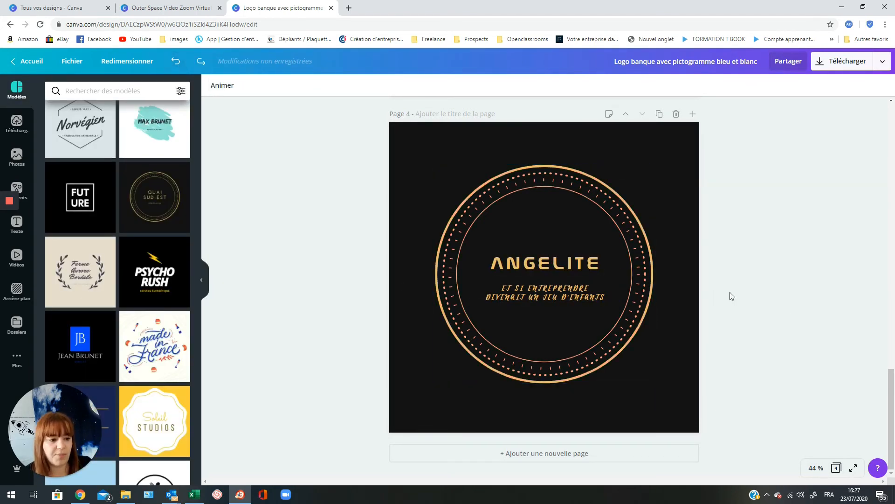
Step: Review the finished logo variants from page 4 back up to page 1
scroll(705, 274, "up", 2)
scroll(702, 271, "up", 9)
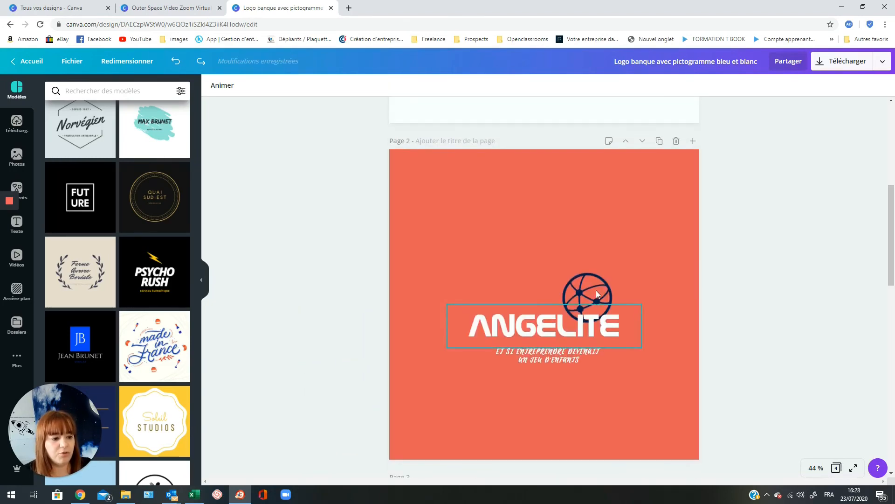
scroll(646, 324, "up", 6)
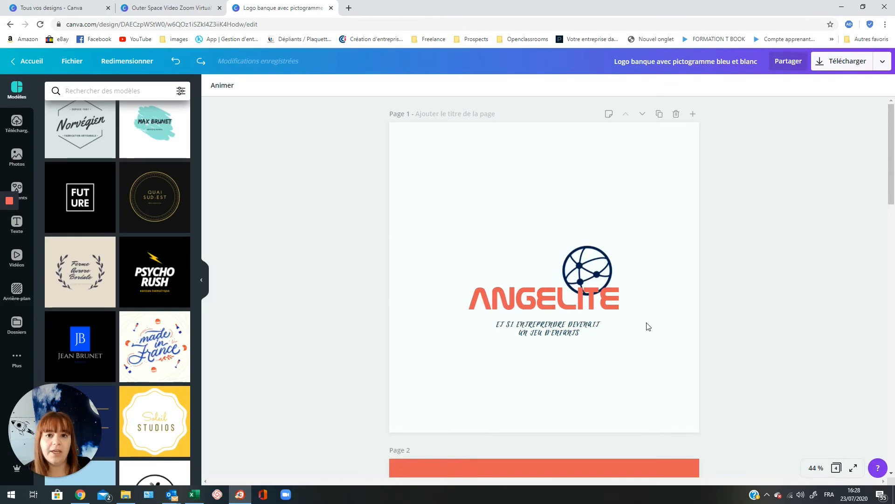